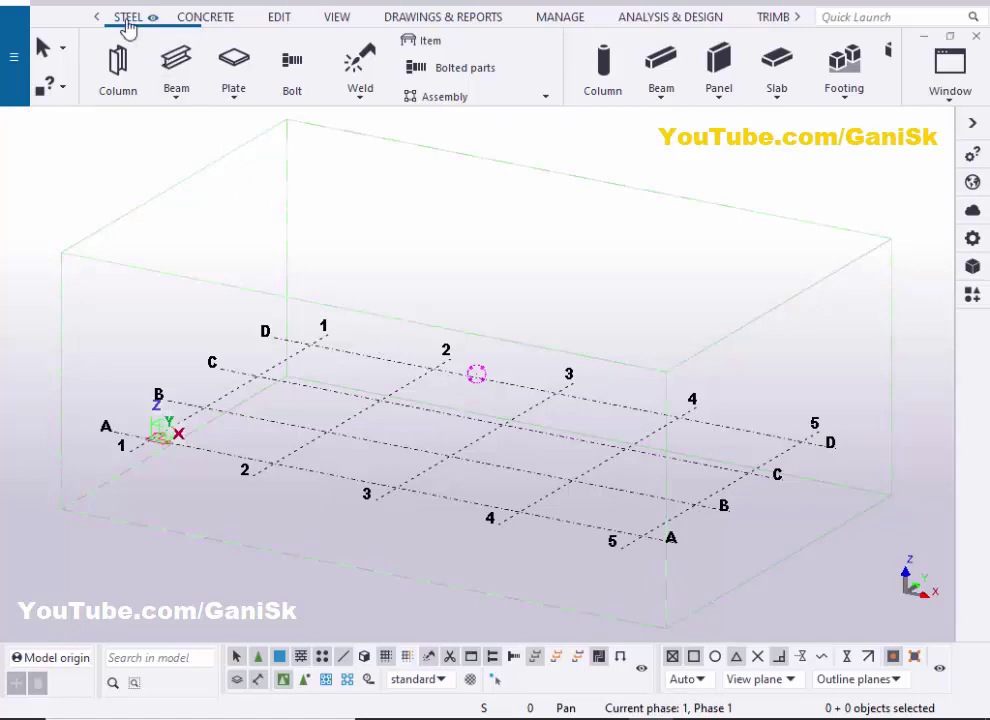
Place the first steel beam from B/2 to the midpoint between grids 2 and 3.
{"action": "left_click", "coordinate": [176, 60]}
{"action": "scroll", "coordinate": [340, 400], "scroll_direction": "up", "scroll_amount": 3}
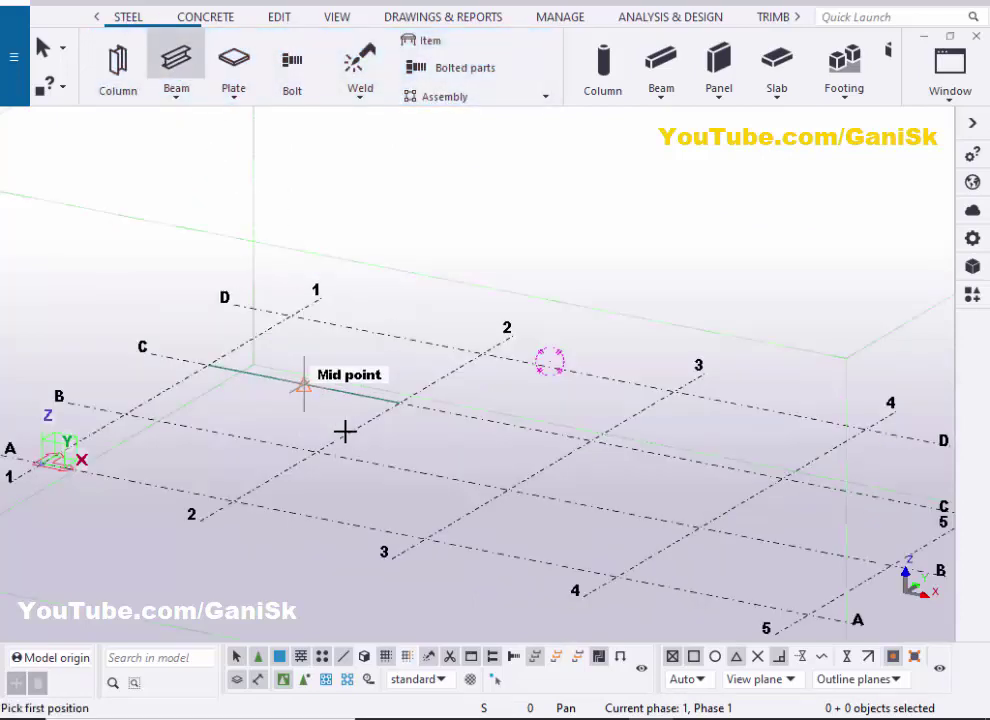
{"action": "scroll", "coordinate": [345, 431], "scroll_direction": "up", "scroll_amount": 2}
{"action": "left_click", "coordinate": [307, 457]}
{"action": "scroll", "coordinate": [427, 477], "scroll_direction": "up", "scroll_amount": 2}
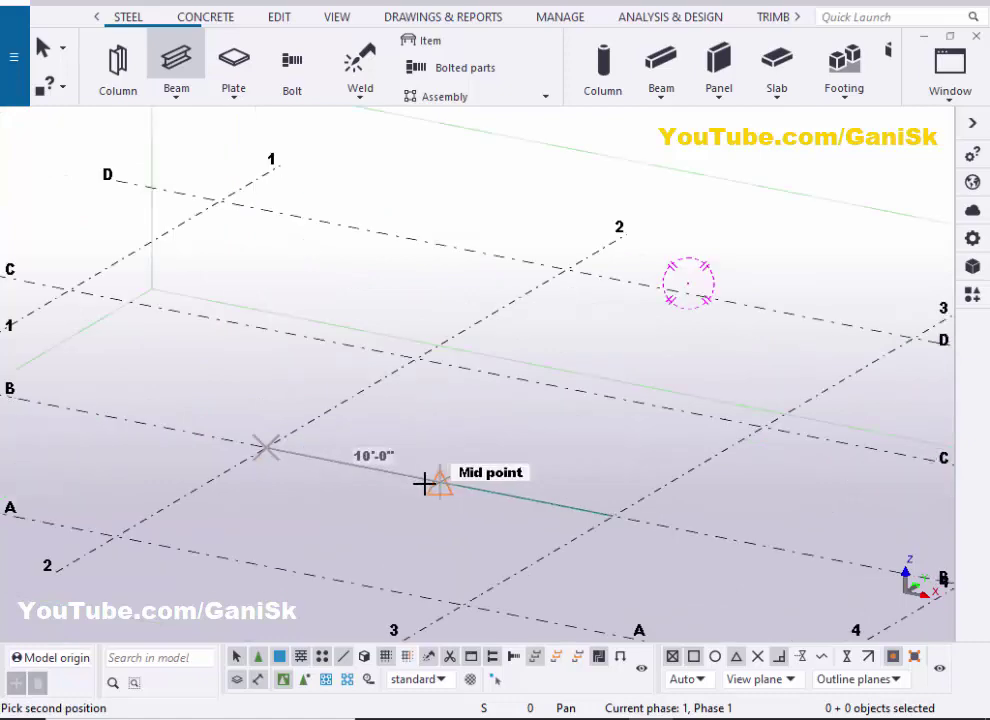
{"action": "left_click", "coordinate": [446, 490]}
{"action": "scroll", "coordinate": [395, 484], "scroll_direction": "up", "scroll_amount": 2}
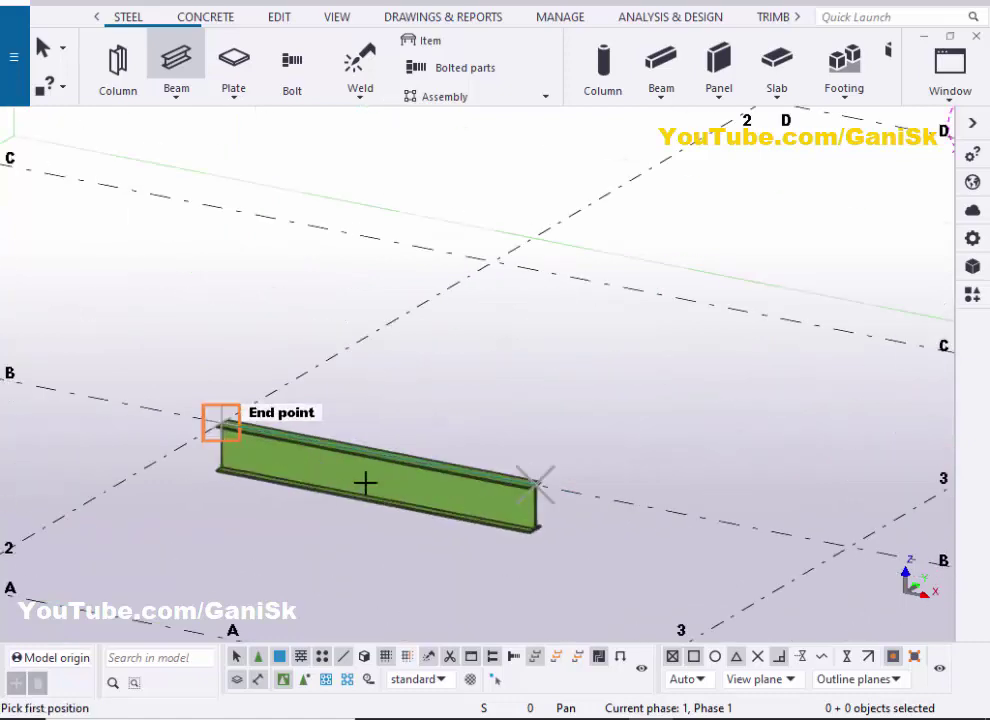
Place the second beam from the first beam's end to B/3, then interrupt the command.
{"action": "scroll", "coordinate": [440, 462], "scroll_direction": "down", "scroll_amount": 3}
{"action": "scroll", "coordinate": [409, 460], "scroll_direction": "up", "scroll_amount": 2}
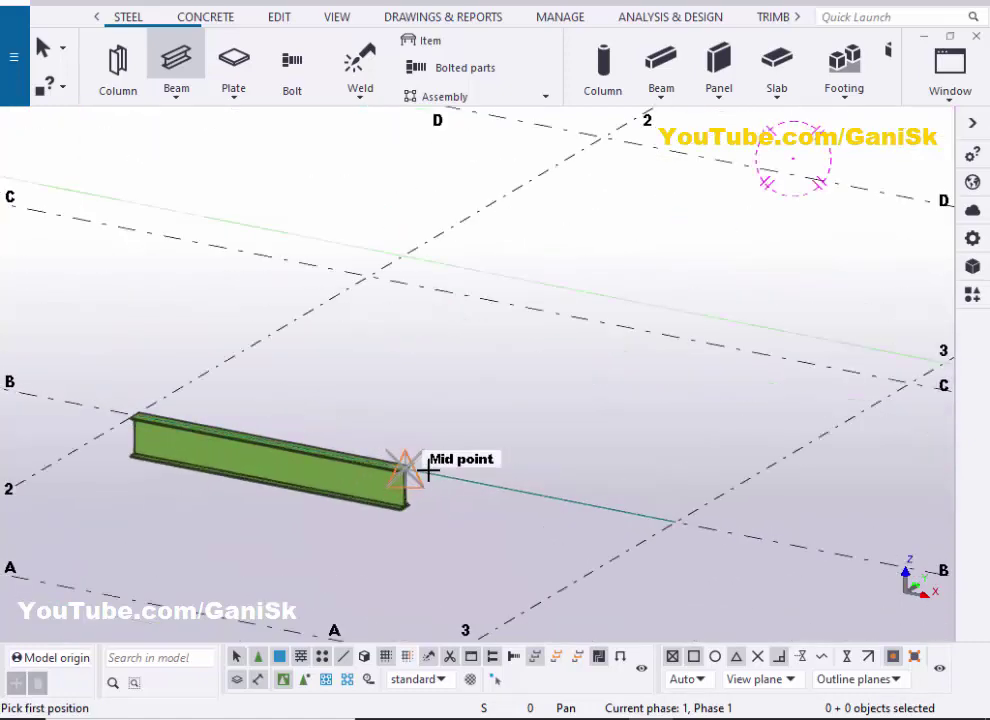
{"action": "scroll", "coordinate": [403, 468], "scroll_direction": "up", "scroll_amount": 1}
{"action": "left_click", "coordinate": [567, 460]}
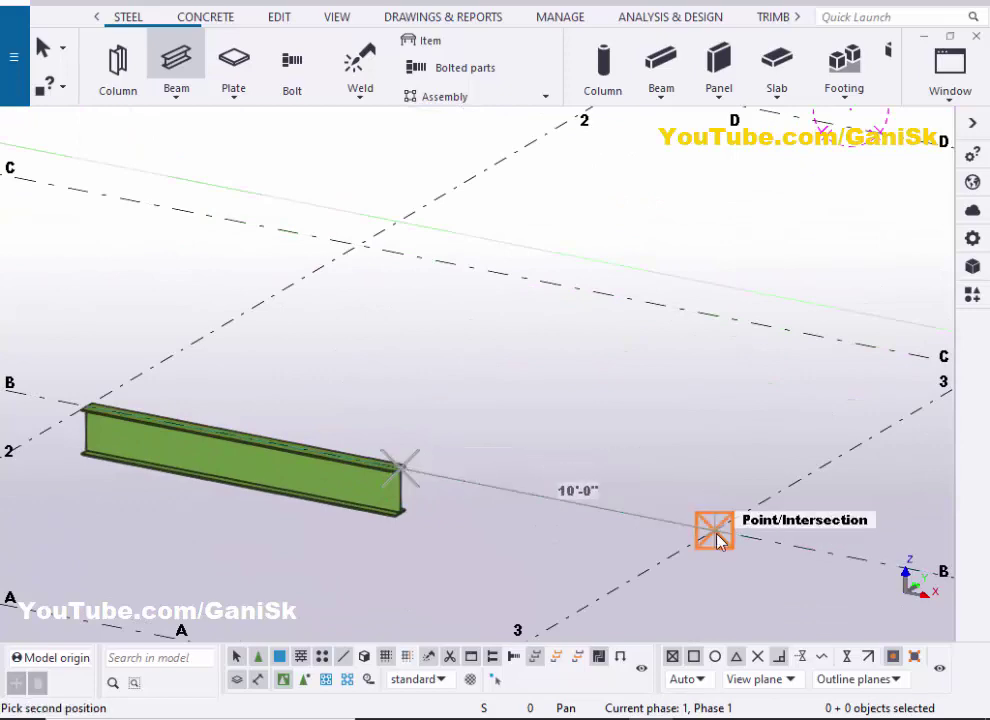
{"action": "left_click", "coordinate": [716, 531]}
{"action": "scroll", "coordinate": [567, 523], "scroll_direction": "down", "scroll_amount": 2}
{"action": "right_click", "coordinate": [480, 290]}
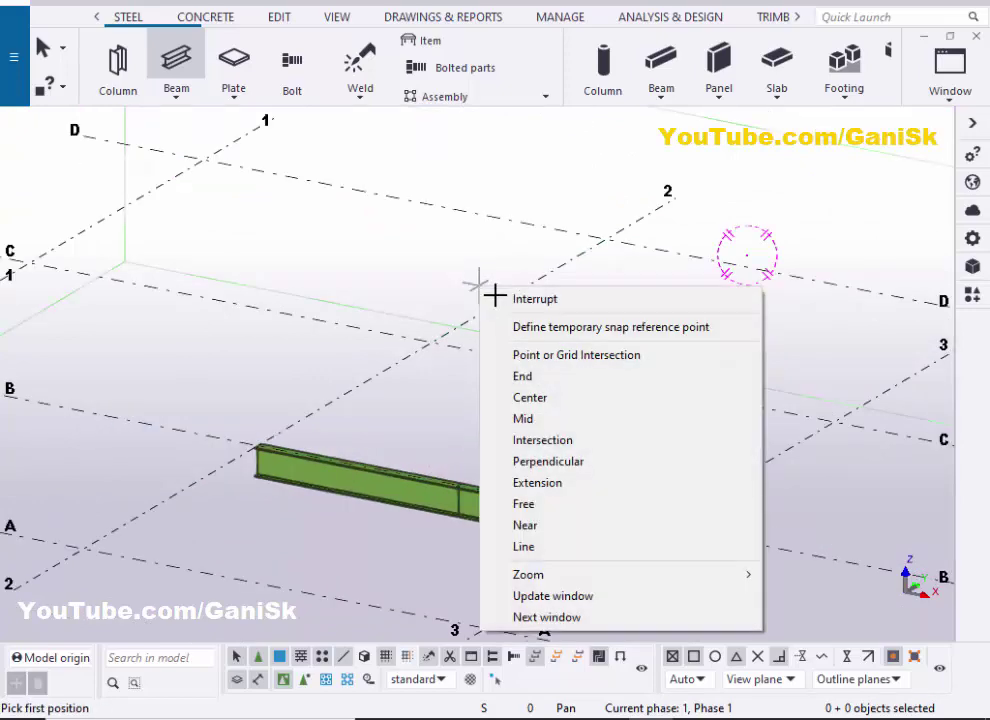
{"action": "left_click", "coordinate": [520, 295]}
{"action": "scroll", "coordinate": [530, 500], "scroll_direction": "up", "scroll_amount": 2}
{"action": "scroll", "coordinate": [550, 535], "scroll_direction": "down", "scroll_amount": 2}
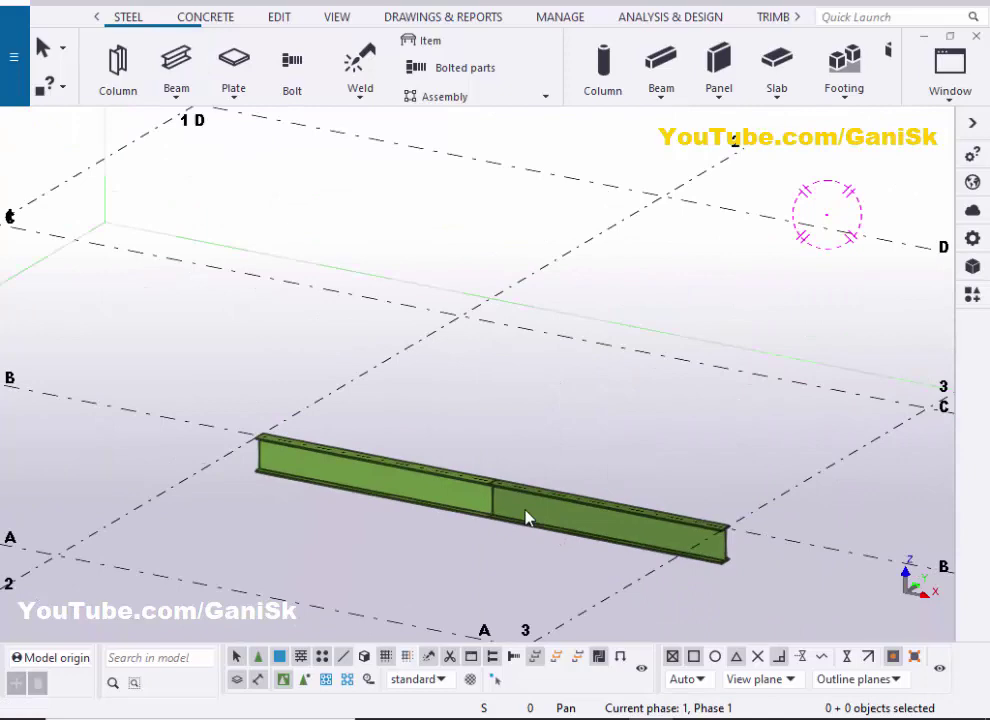
{"action": "scroll", "coordinate": [526, 517], "scroll_direction": "down", "scroll_amount": 2}
{"action": "scroll", "coordinate": [590, 530], "scroll_direction": "up", "scroll_amount": 3}
Change the right-hand W16X40 beam's Class to 2 so it turns red.
{"action": "double_click", "coordinate": [572, 532]}
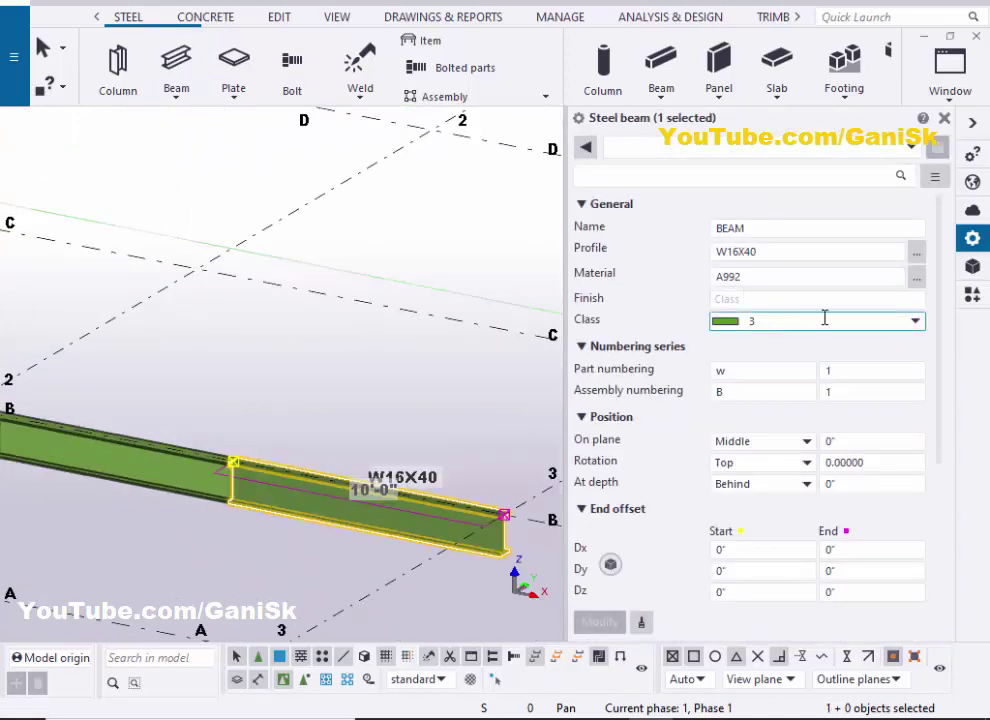
{"action": "left_click", "coordinate": [825, 318]}
{"action": "left_click", "coordinate": [757, 389]}
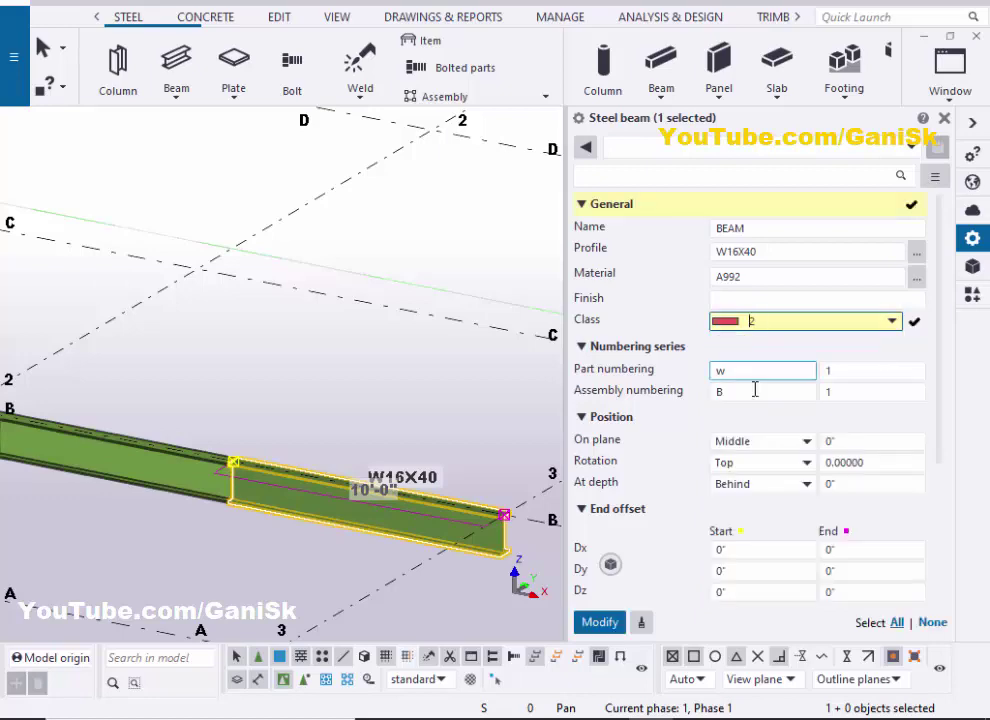
{"action": "left_click", "coordinate": [600, 621]}
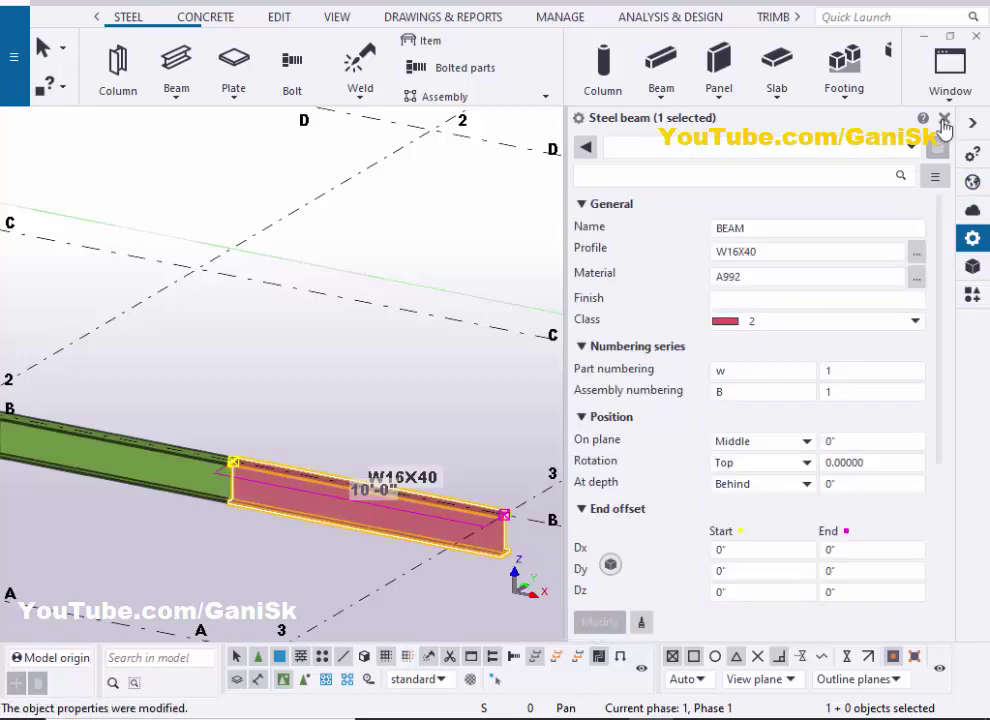
{"action": "left_click", "coordinate": [943, 120]}
{"action": "scroll", "coordinate": [447, 387], "scroll_direction": "up", "scroll_amount": 3}
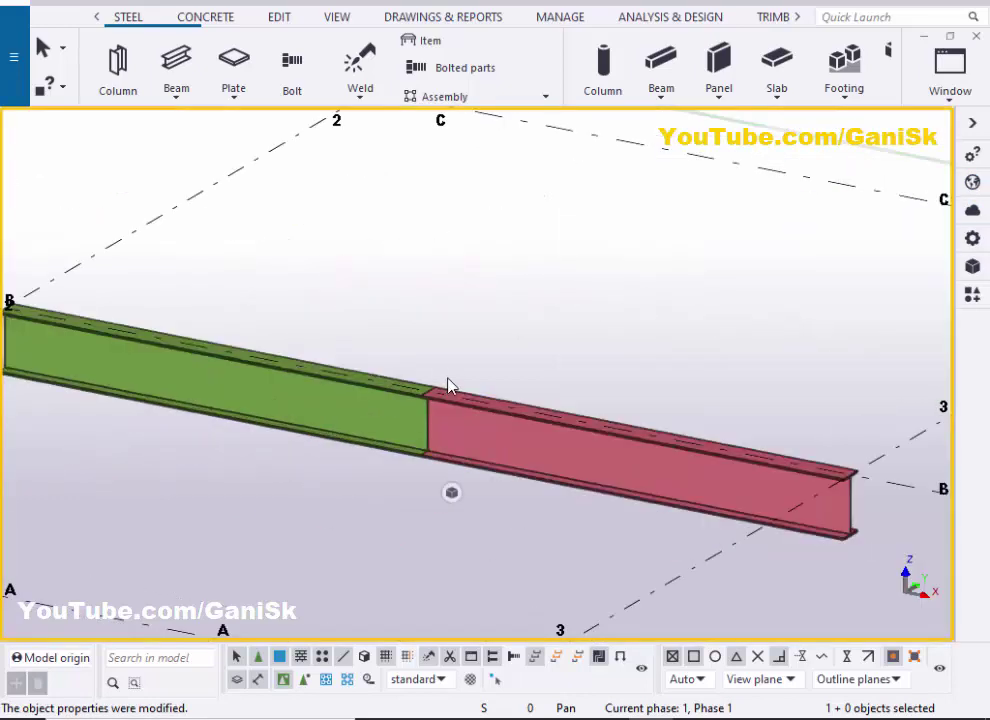
{"action": "scroll", "coordinate": [440, 420], "scroll_direction": "up", "scroll_amount": 2}
{"action": "scroll", "coordinate": [430, 440], "scroll_direction": "up", "scroll_amount": 2}
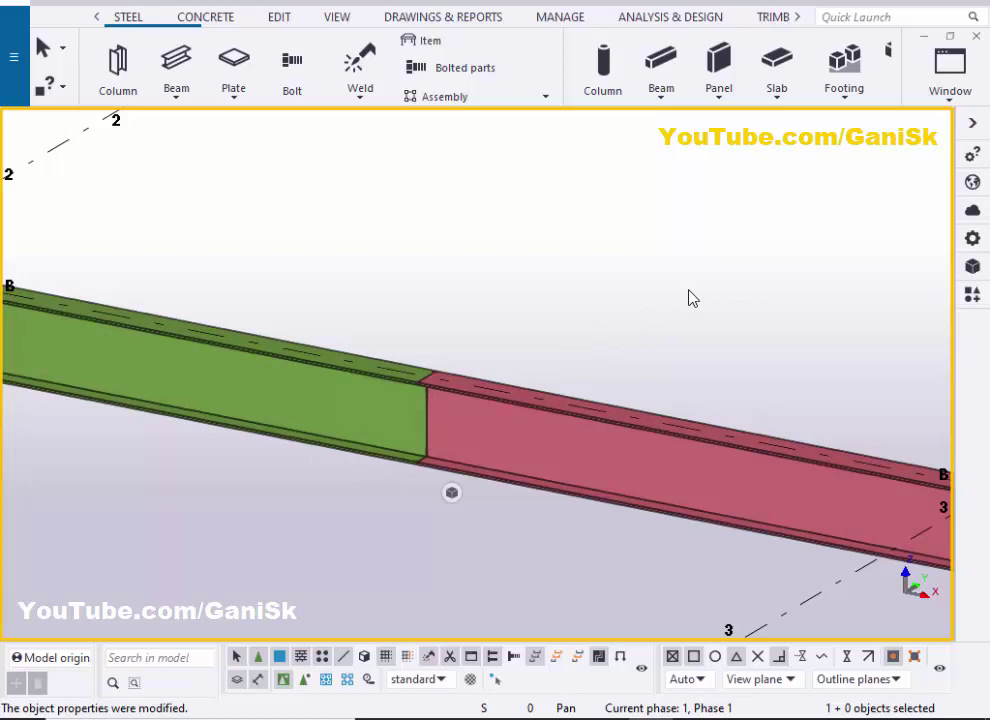
Apply an Offshore Z (192) splice with the green beam as main and red as secondary.
{"action": "left_click", "coordinate": [970, 294]}
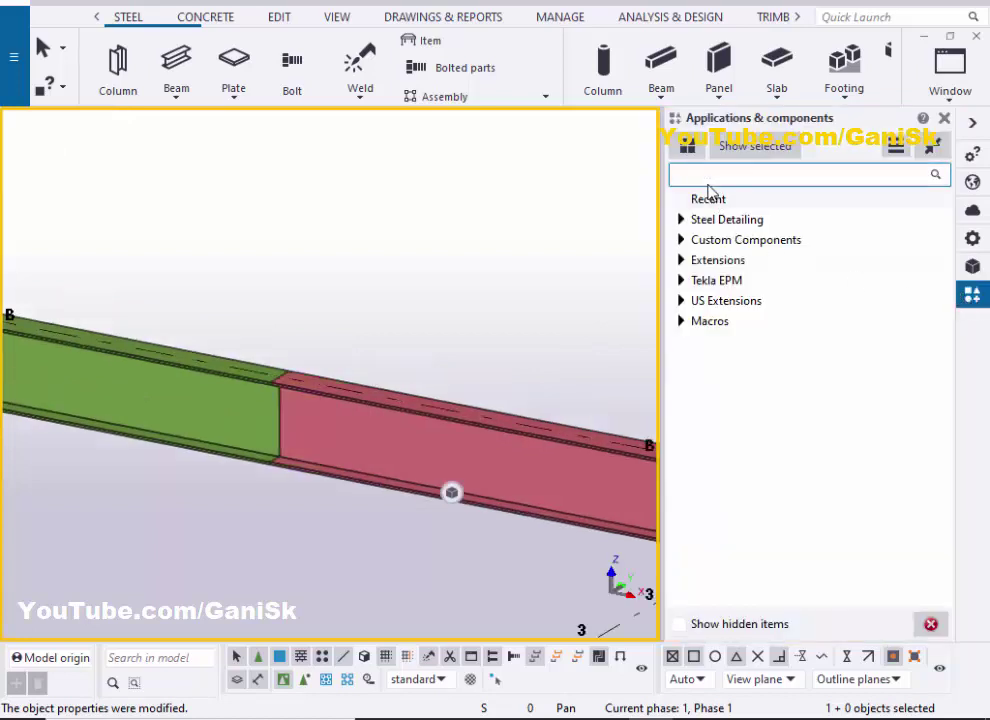
{"action": "type", "text": "192"}
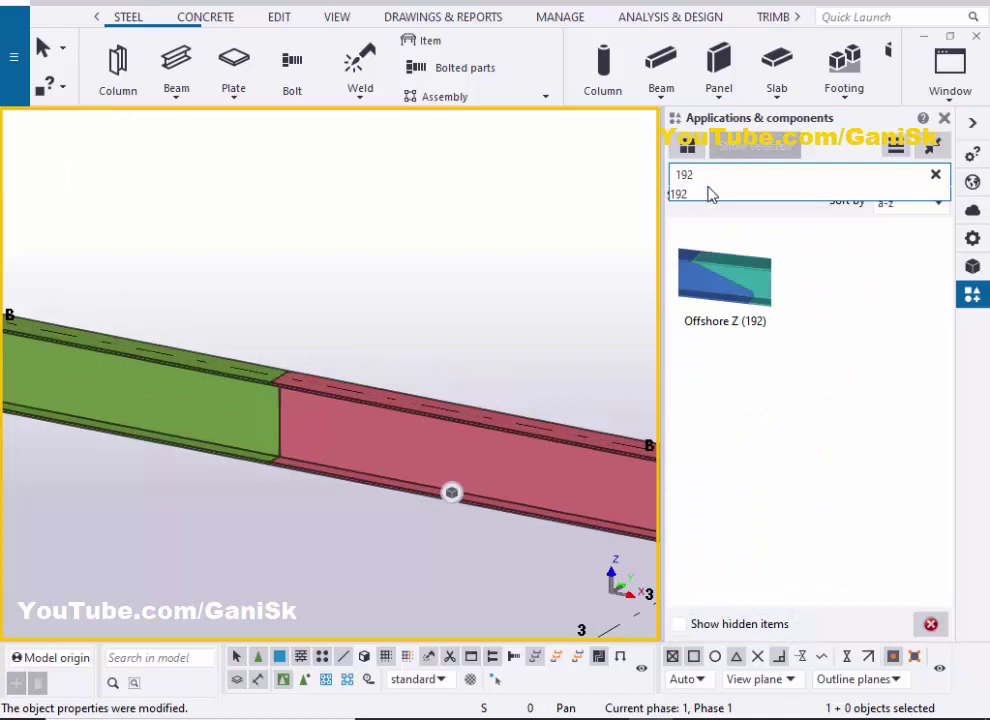
{"action": "left_click", "coordinate": [731, 300]}
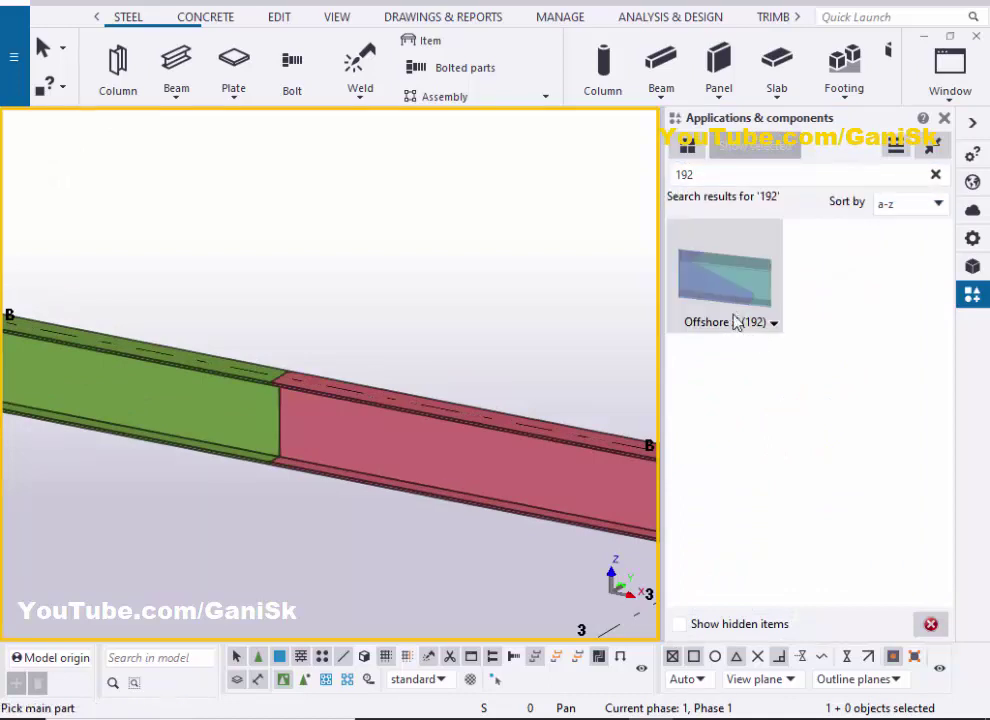
{"action": "left_click", "coordinate": [183, 418]}
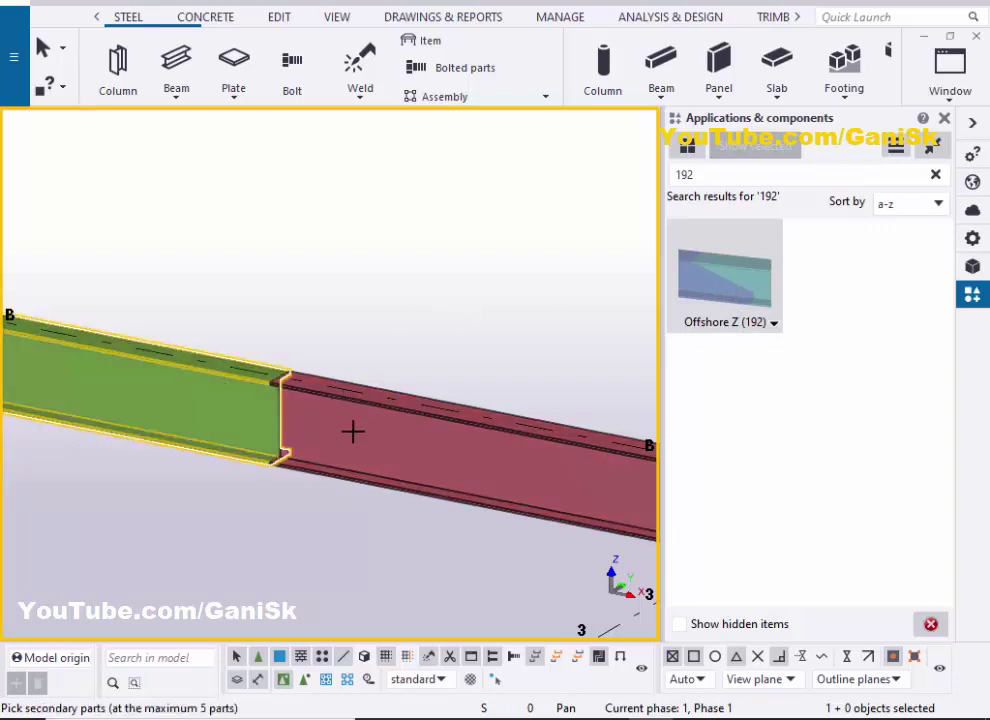
{"action": "left_click", "coordinate": [358, 441]}
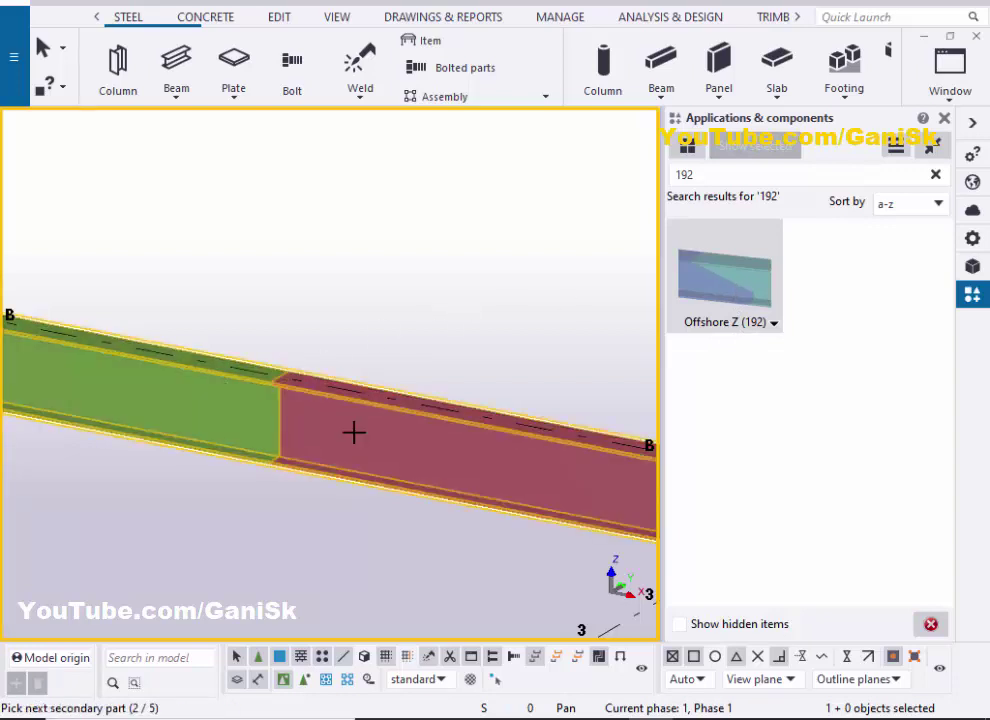
{"action": "middle_click", "coordinate": [338, 254]}
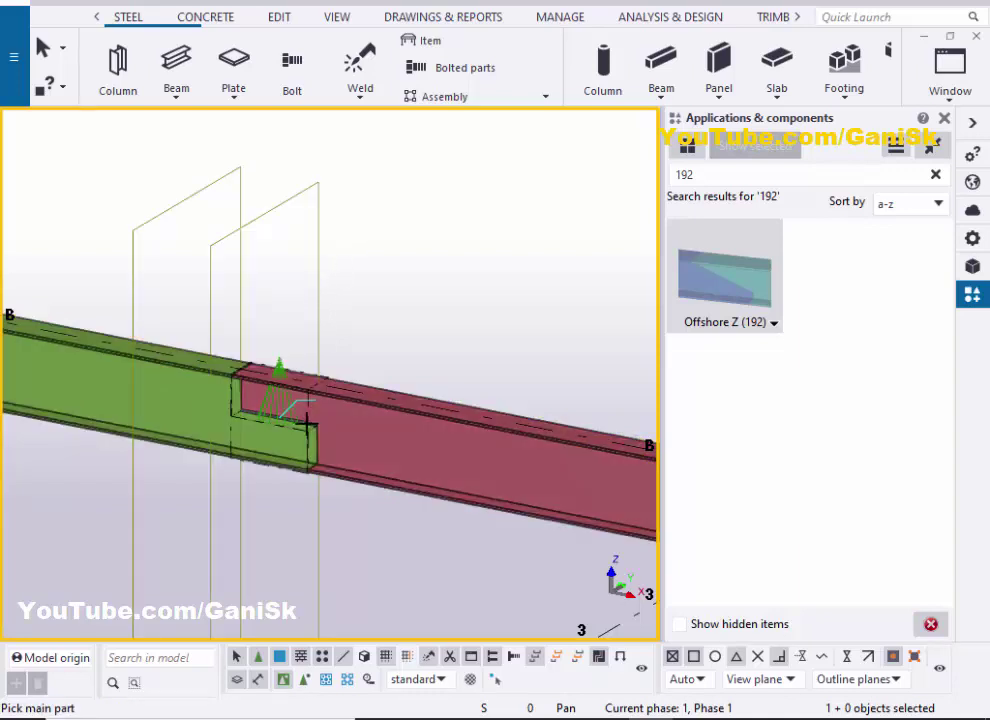
{"action": "left_click", "coordinate": [944, 120]}
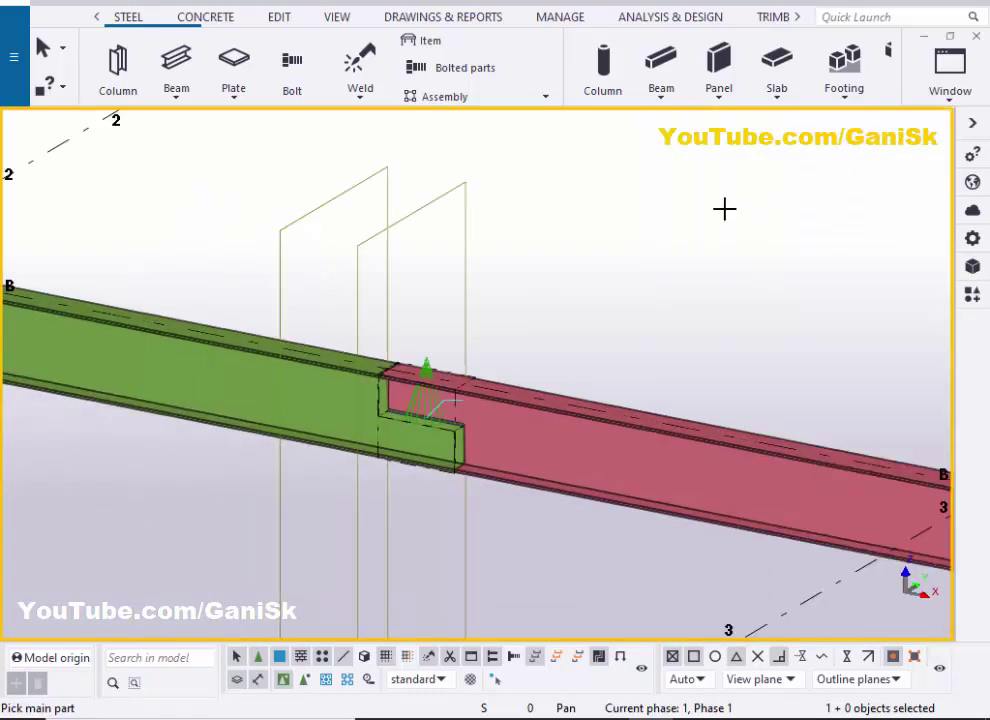
Interrupt the connection command and redraw the view to clear outline planes.
{"action": "right_click", "coordinate": [663, 139]}
{"action": "left_click", "coordinate": [685, 152]}
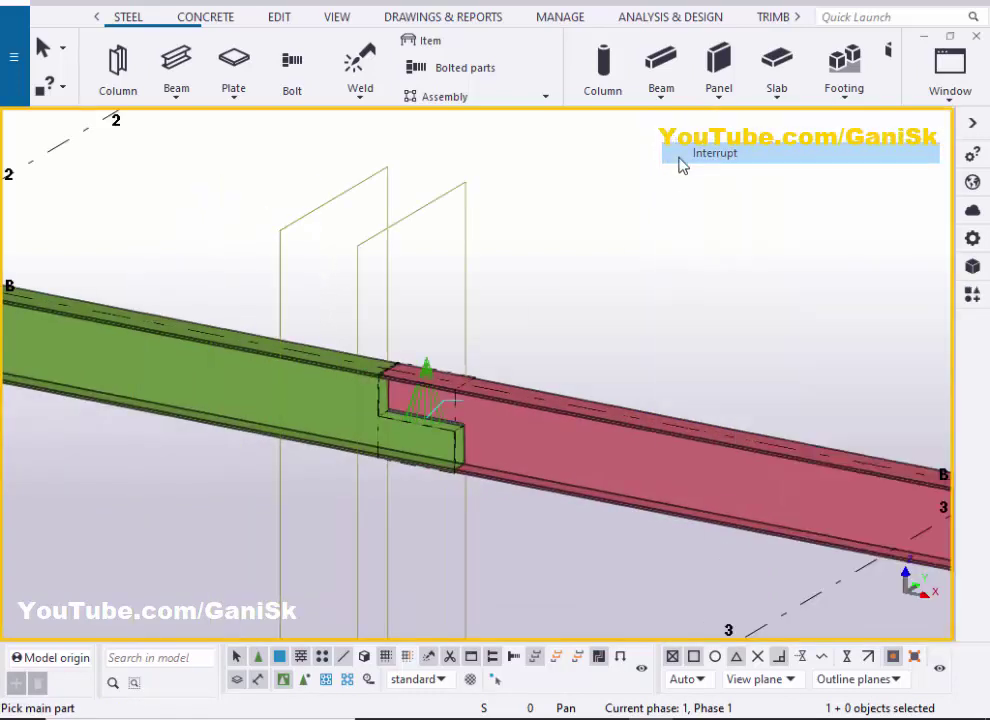
{"action": "right_click", "coordinate": [532, 183]}
{"action": "left_click", "coordinate": [580, 282]}
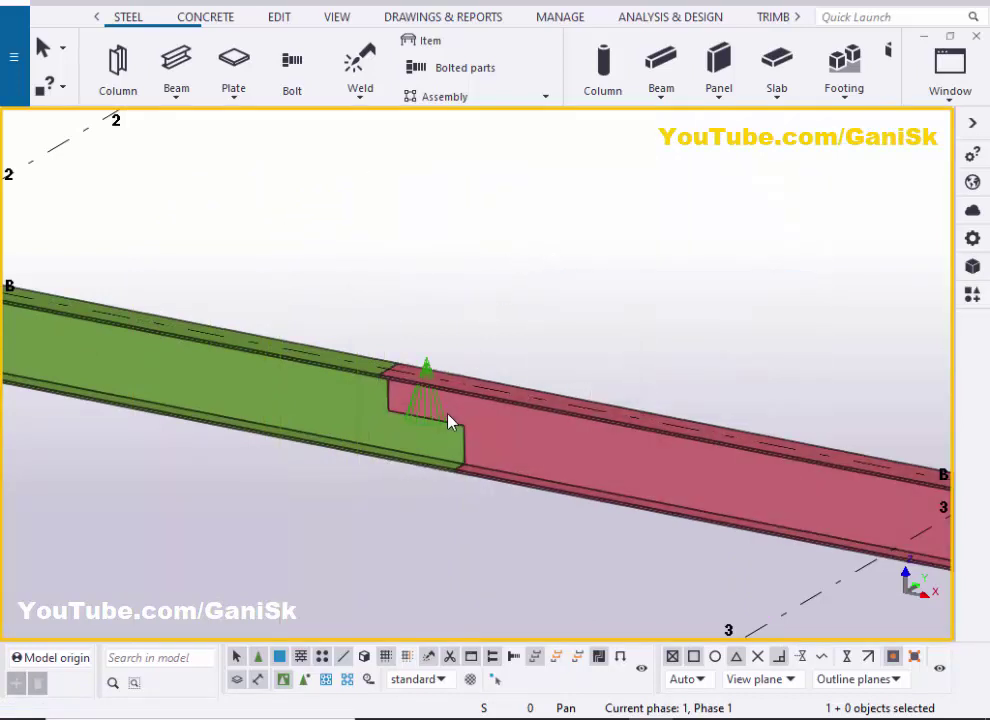
Orbit and zoom out to a side view of the spliced beams between grids 2 and 3.
{"action": "key", "text": "Return"}
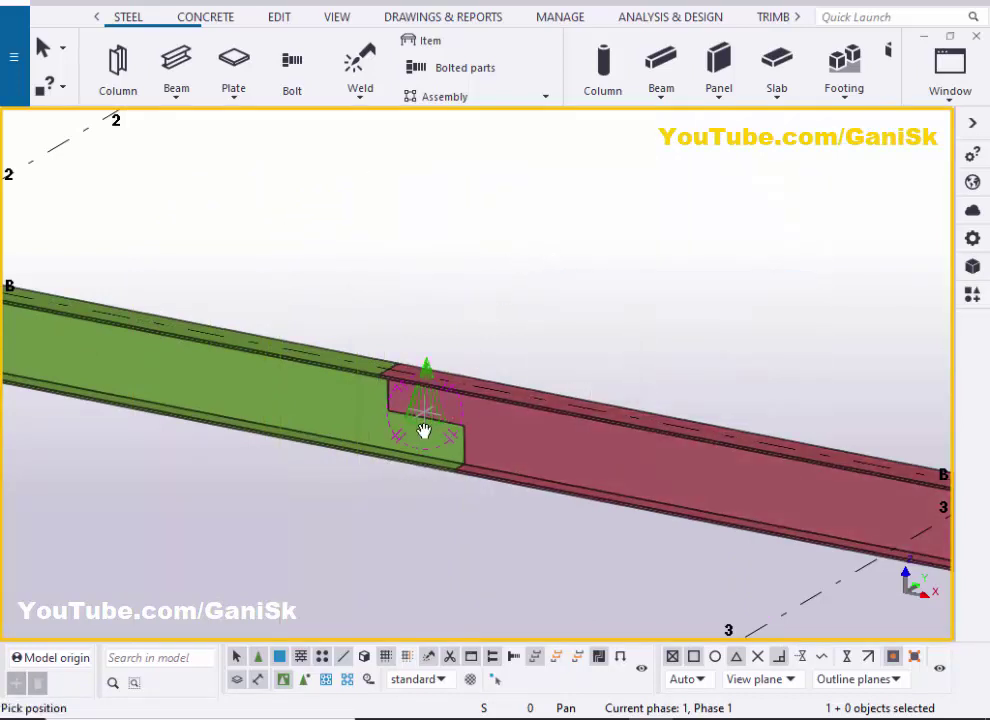
{"action": "mouse_move", "coordinate": [424, 430]}
{"action": "middle_mouse_down", "text": "ctrl"}
{"action": "mouse_move", "coordinate": [484, 407]}
{"action": "mouse_move", "coordinate": [564, 400]}
{"action": "mouse_move", "coordinate": [558, 295]}
{"action": "mouse_move", "coordinate": [515, 376]}
{"action": "mouse_move", "coordinate": [279, 462]}
{"action": "mouse_move", "coordinate": [533, 407]}
{"action": "mouse_move", "coordinate": [358, 417]}
{"action": "mouse_move", "coordinate": [290, 376]}
{"action": "mouse_move", "coordinate": [281, 285]}
{"action": "mouse_move", "coordinate": [495, 393]}
{"action": "mouse_move", "coordinate": [755, 378]}
{"action": "mouse_move", "coordinate": [504, 413]}
{"action": "mouse_move", "coordinate": [508, 325]}
{"action": "middle_mouse_up", "text": "ctrl"}
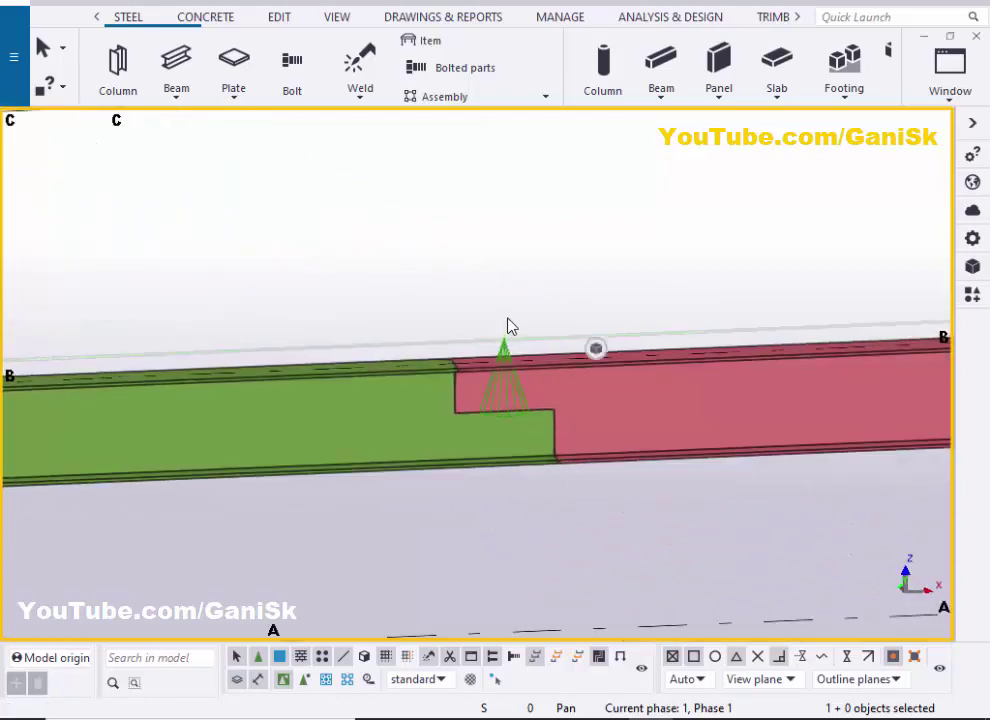
{"action": "scroll", "coordinate": [508, 325], "scroll_direction": "down", "scroll_amount": 5}
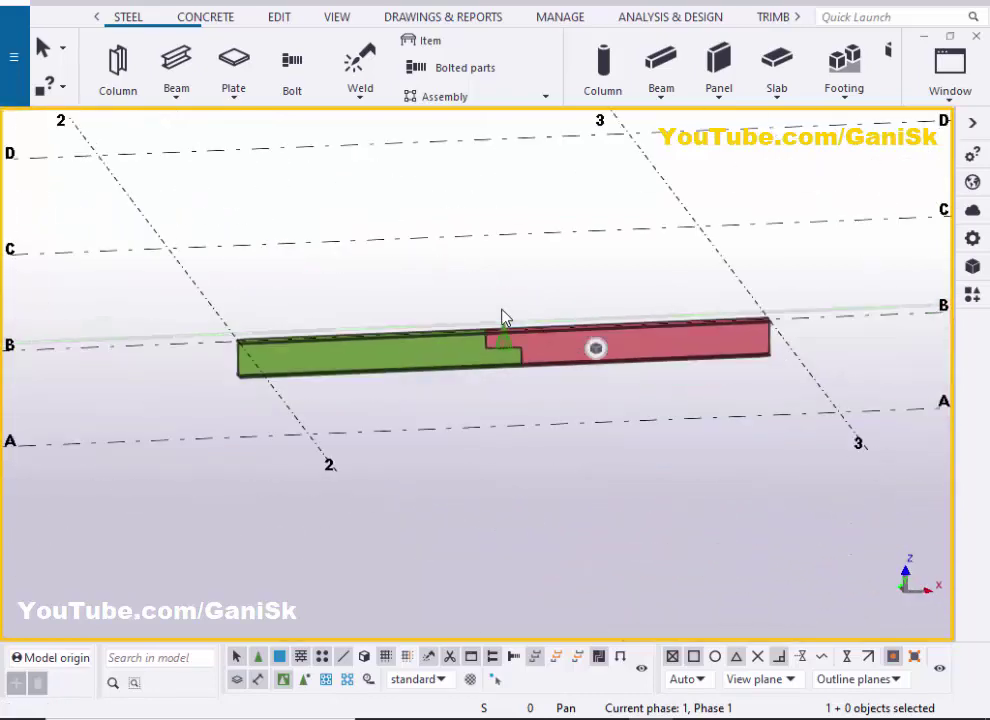
Create views along all grid lines, then tilt the 3D view to look down on the grid.
{"action": "right_click", "coordinate": [516, 428]}
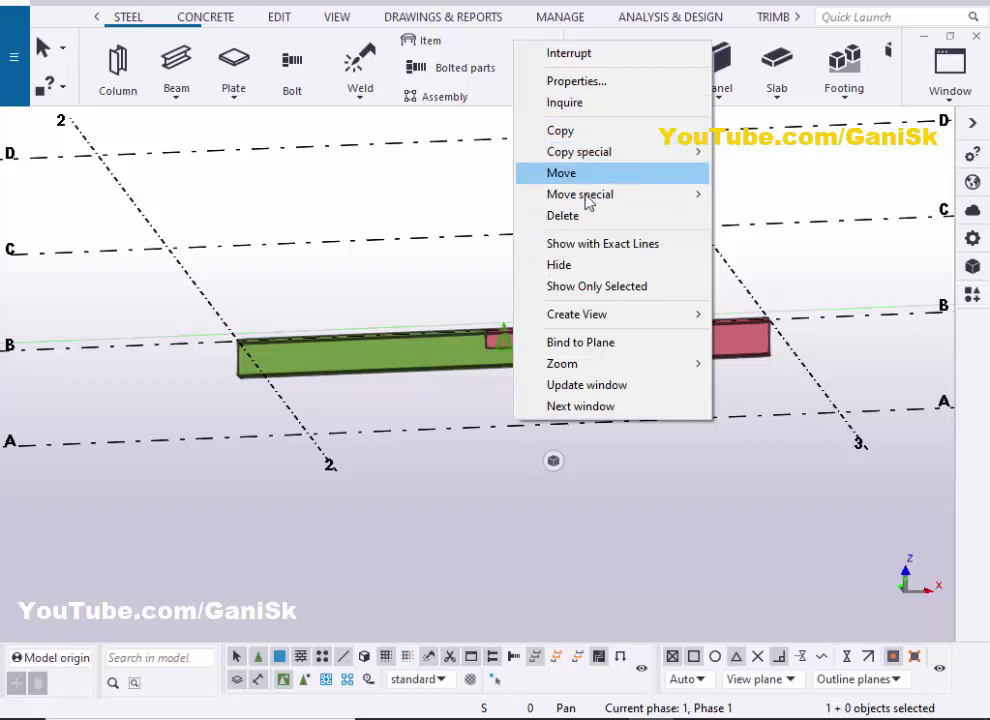
{"action": "left_click", "coordinate": [754, 338]}
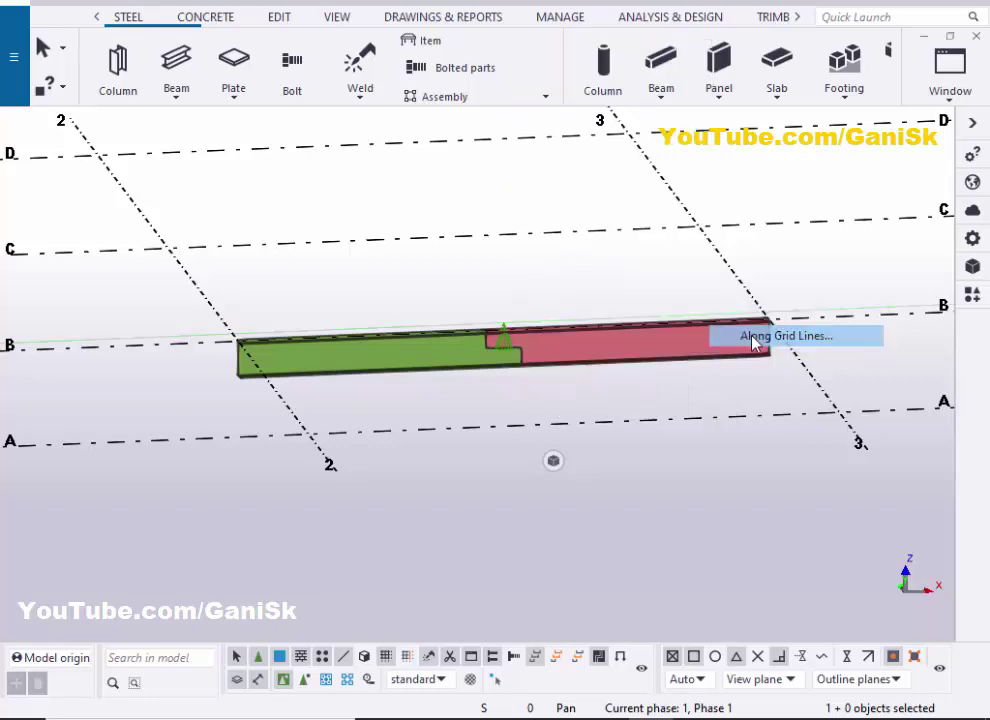
{"action": "left_click", "coordinate": [214, 530]}
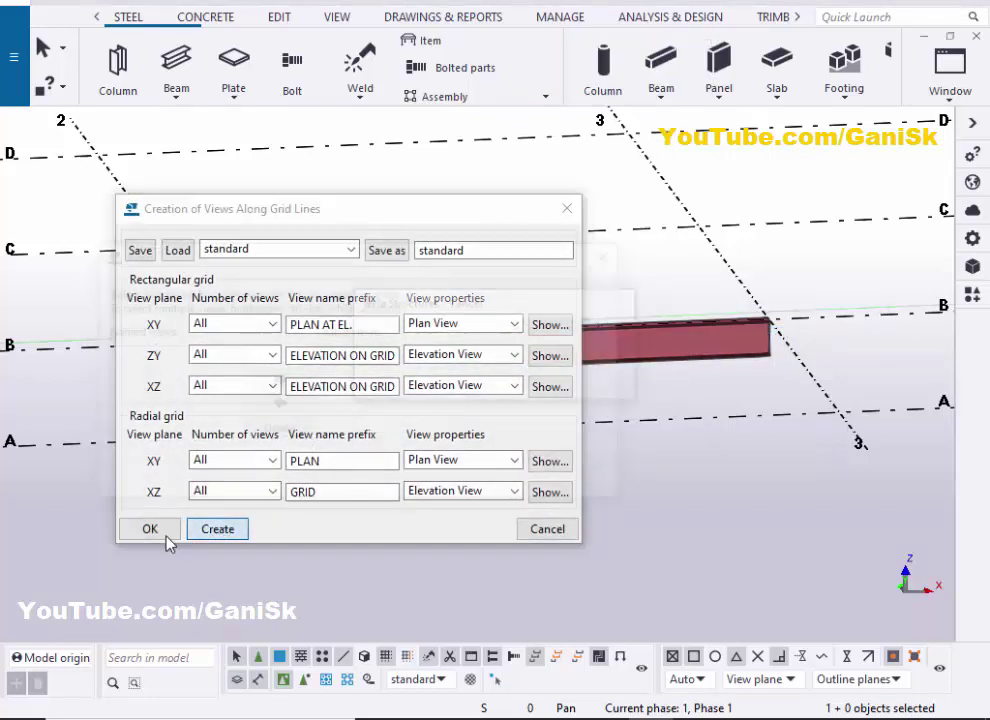
{"action": "left_click", "coordinate": [155, 532]}
{"action": "left_click", "coordinate": [616, 259]}
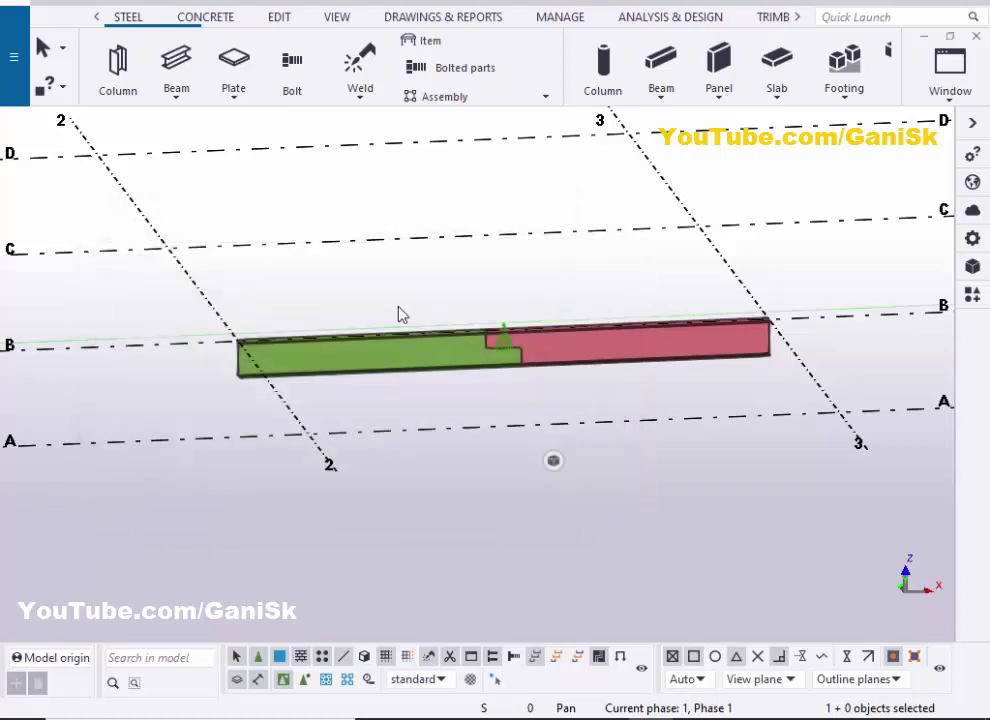
{"action": "scroll", "coordinate": [398, 314], "scroll_direction": "down", "scroll_amount": 3}
{"action": "mouse_move", "coordinate": [467, 275]}
{"action": "middle_mouse_down", "text": "ctrl"}
{"action": "mouse_move", "coordinate": [451, 347]}
{"action": "mouse_move", "coordinate": [484, 327]}
{"action": "mouse_move", "coordinate": [137, 352]}
{"action": "middle_mouse_up", "text": "ctrl"}
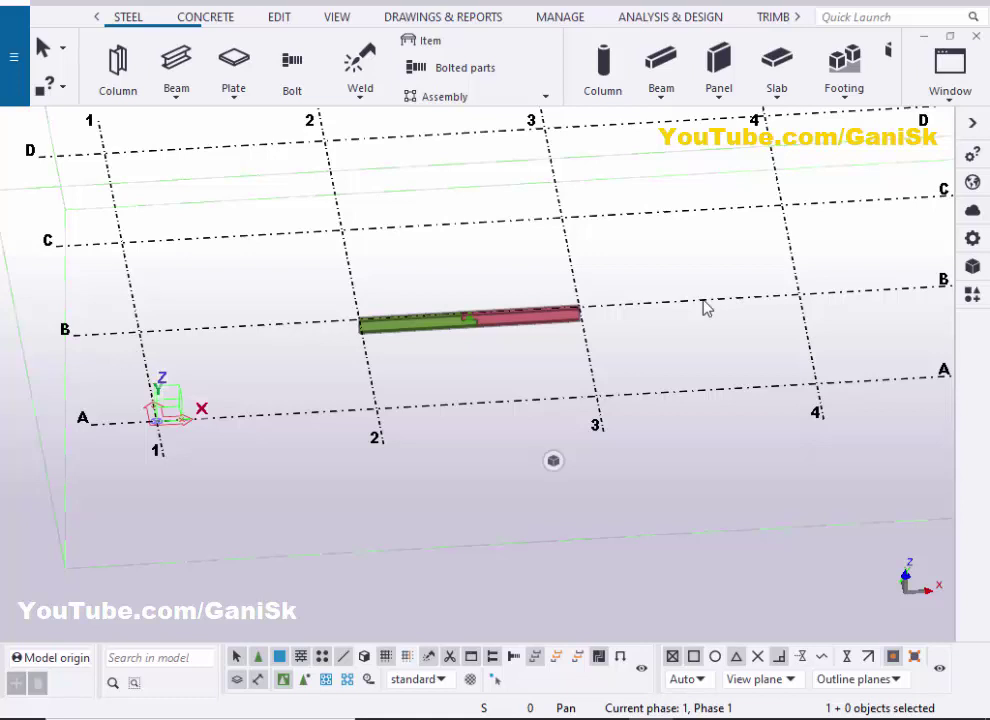
Make the ELEVATION ON GRID B view visible from the view list.
{"action": "left_click", "coordinate": [935, 85]}
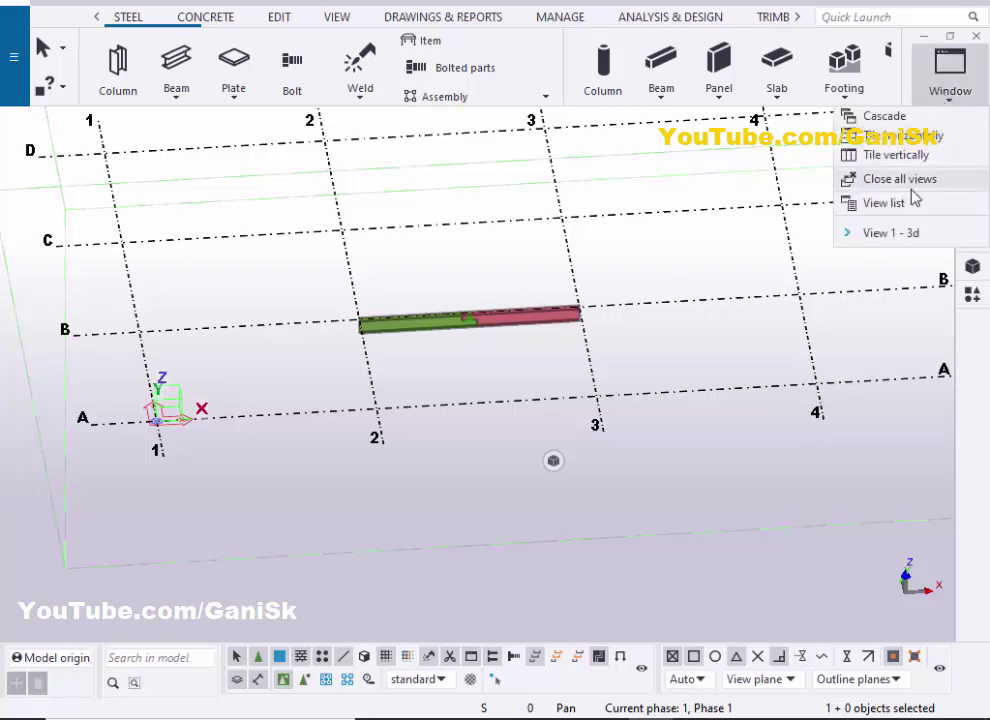
{"action": "left_click", "coordinate": [849, 205]}
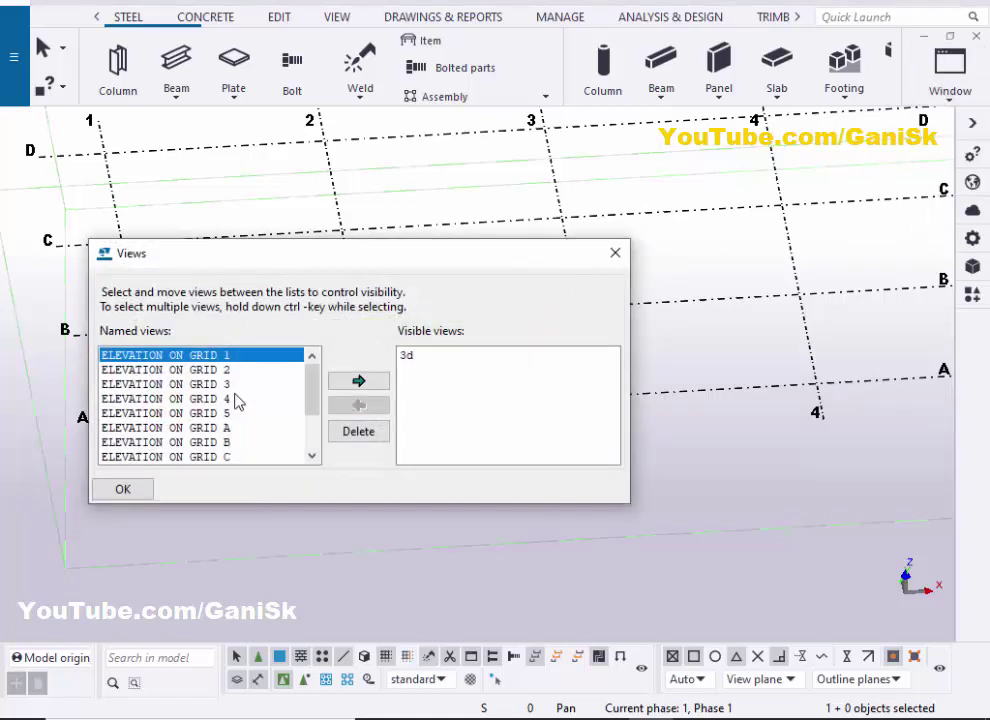
{"action": "left_click", "coordinate": [201, 442]}
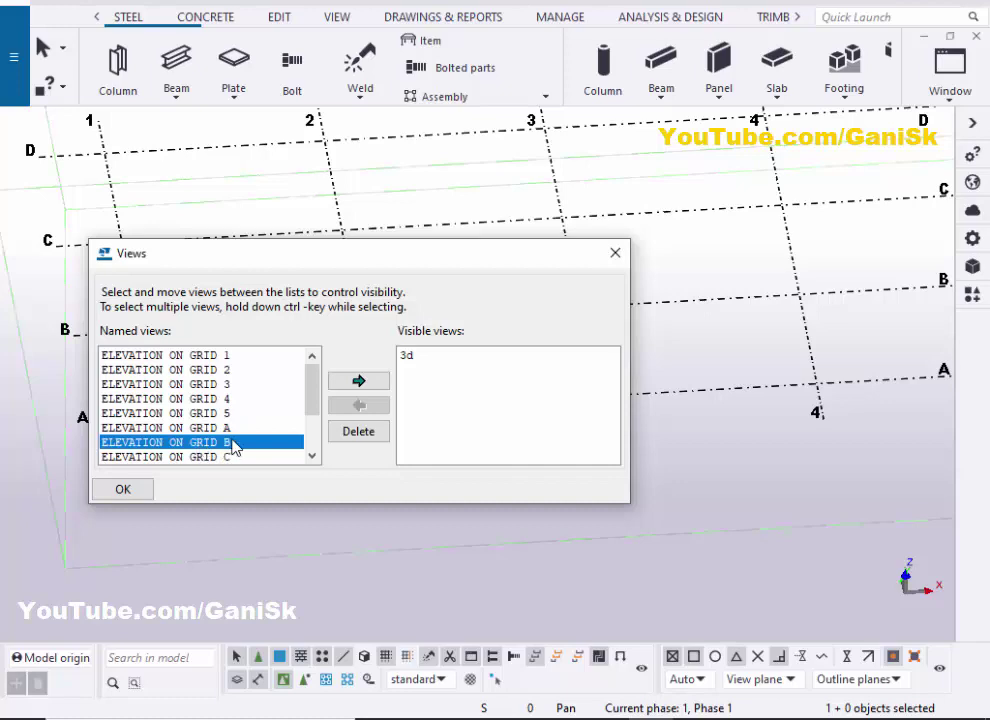
{"action": "left_click", "coordinate": [360, 381]}
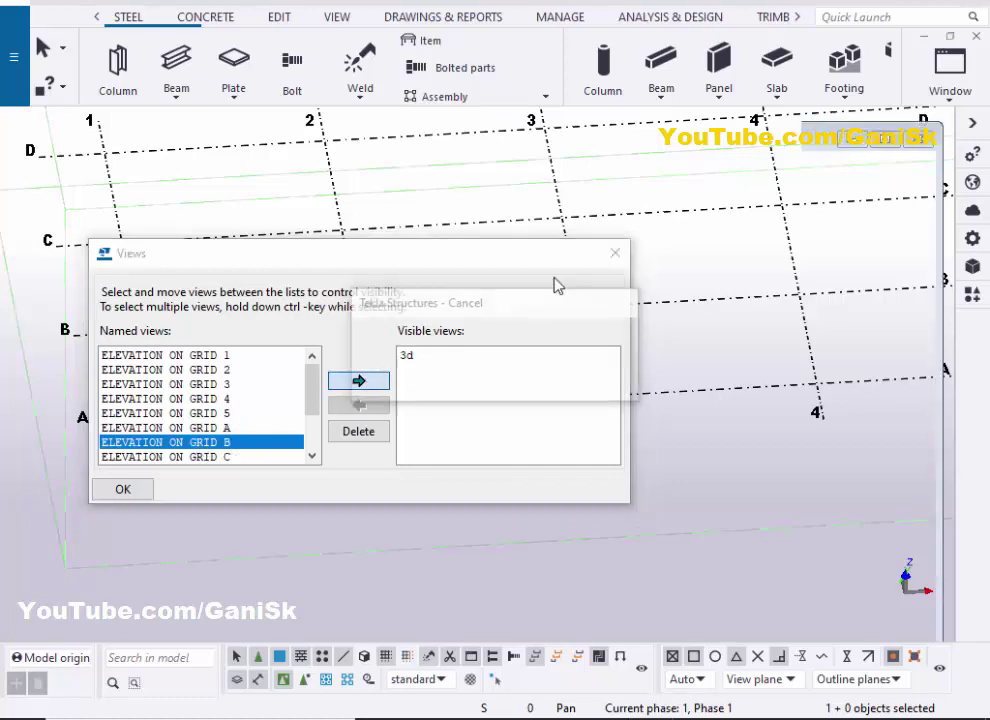
{"action": "left_click", "coordinate": [613, 253]}
Zoom in on the splice and open the Offshore Z component's properties.
{"action": "scroll", "coordinate": [410, 541], "scroll_direction": "up", "scroll_amount": 2}
{"action": "scroll", "coordinate": [354, 504], "scroll_direction": "up", "scroll_amount": 4}
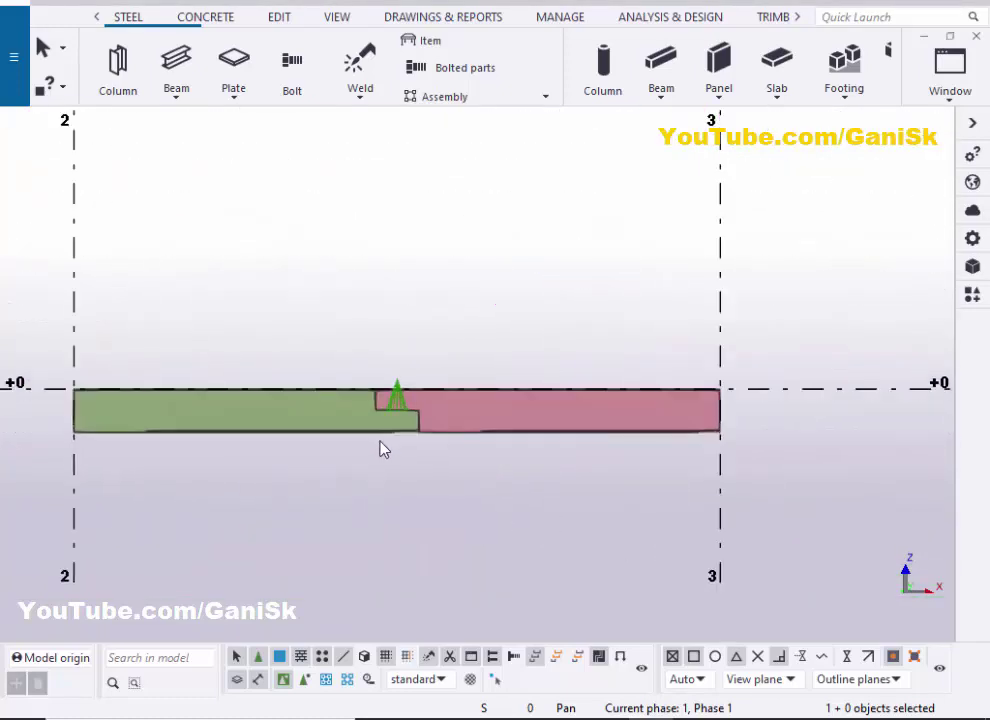
{"action": "scroll", "coordinate": [380, 449], "scroll_direction": "up", "scroll_amount": 3}
{"action": "scroll", "coordinate": [398, 442], "scroll_direction": "up", "scroll_amount": 1}
{"action": "scroll", "coordinate": [423, 428], "scroll_direction": "up", "scroll_amount": 2}
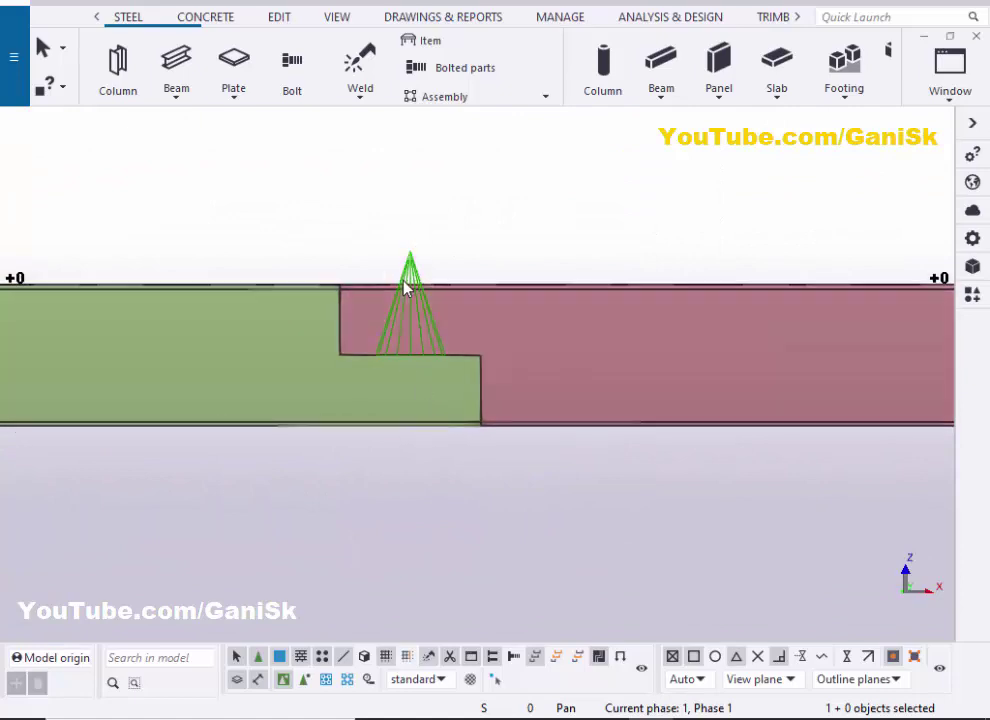
{"action": "double_click", "coordinate": [411, 262]}
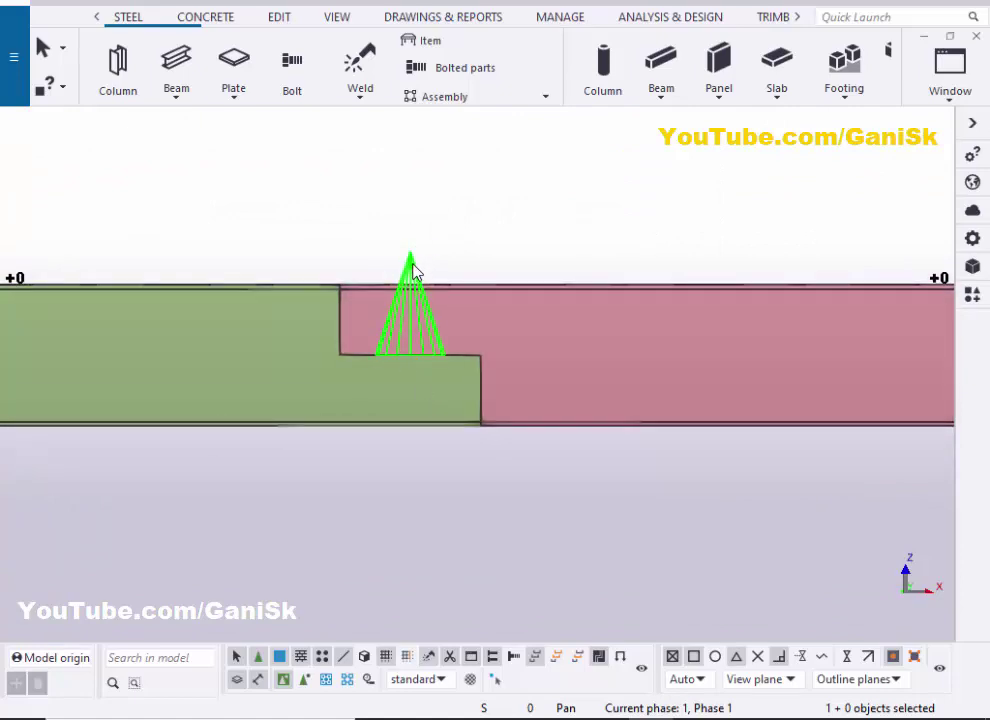
Enter 10" in both top dimension fields of the splice and modify the joint.
{"action": "left_click_drag", "start_coordinate": [620, 95], "coordinate": [720, 86]}
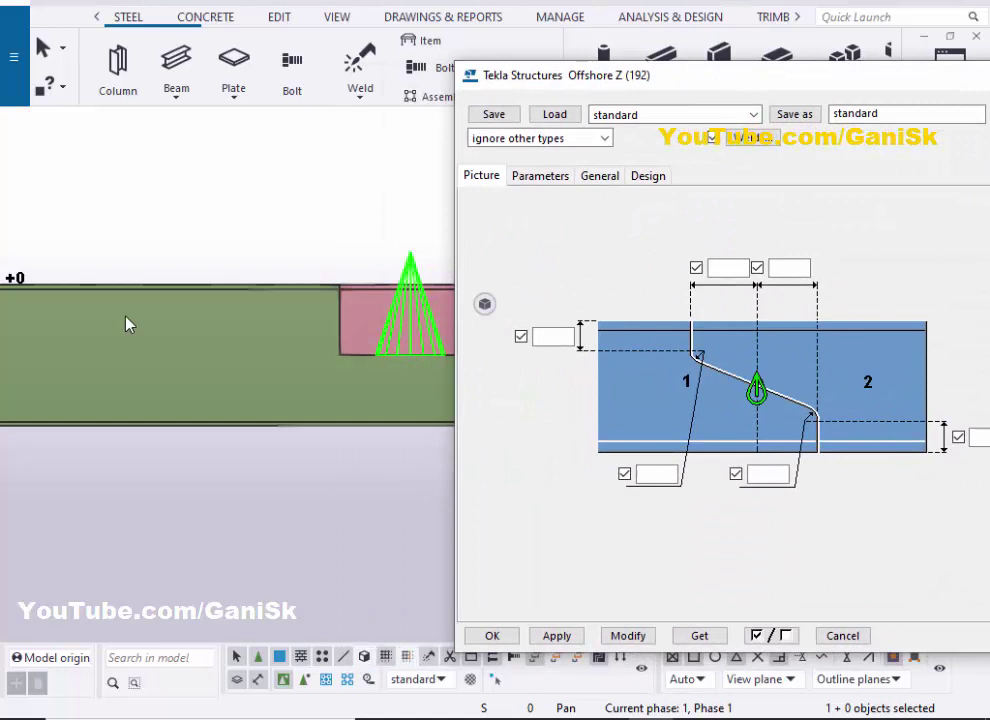
{"action": "scroll", "coordinate": [126, 323], "scroll_direction": "up", "scroll_amount": 2}
{"action": "scroll", "coordinate": [259, 334], "scroll_direction": "up", "scroll_amount": 2}
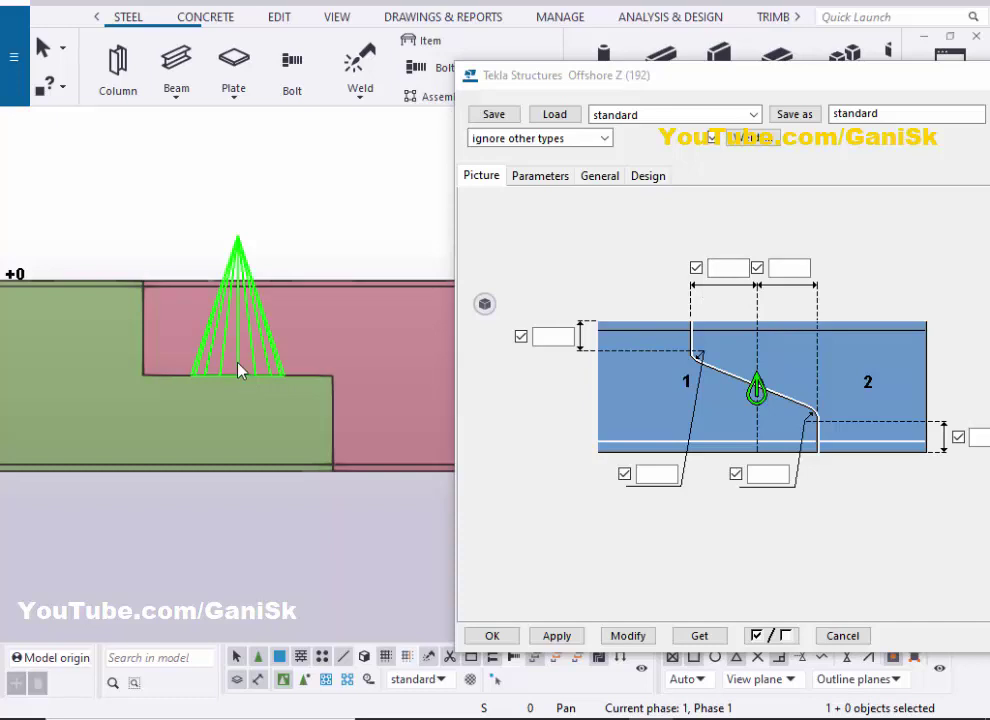
{"action": "left_click", "coordinate": [720, 266]}
{"action": "type", "text": "10"}
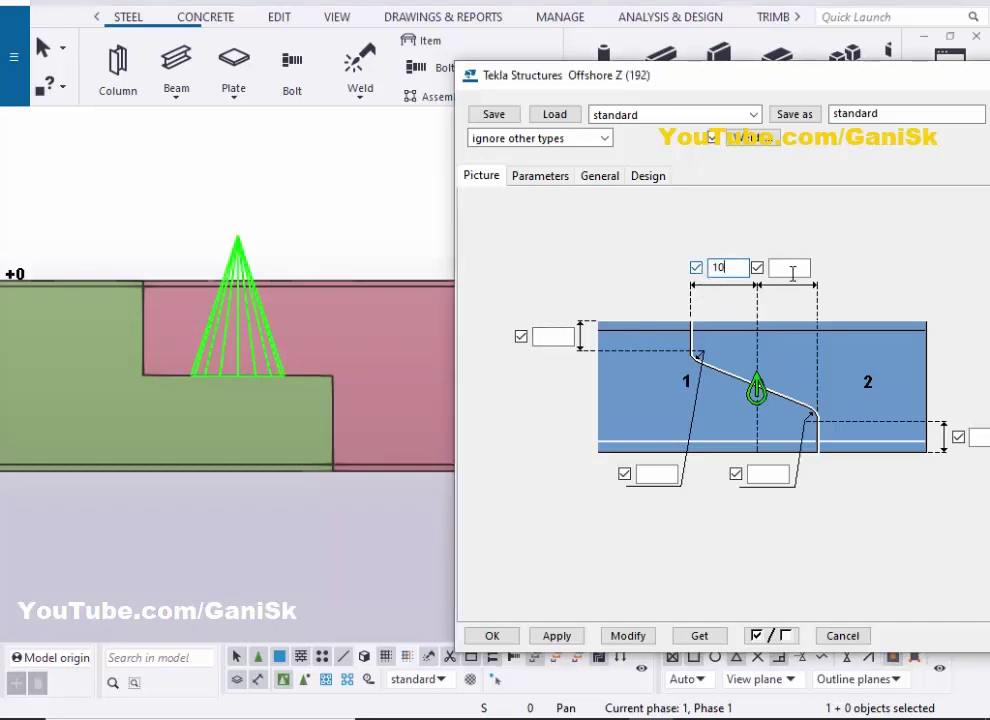
{"action": "left_click", "coordinate": [790, 267]}
{"action": "type", "text": "10"}
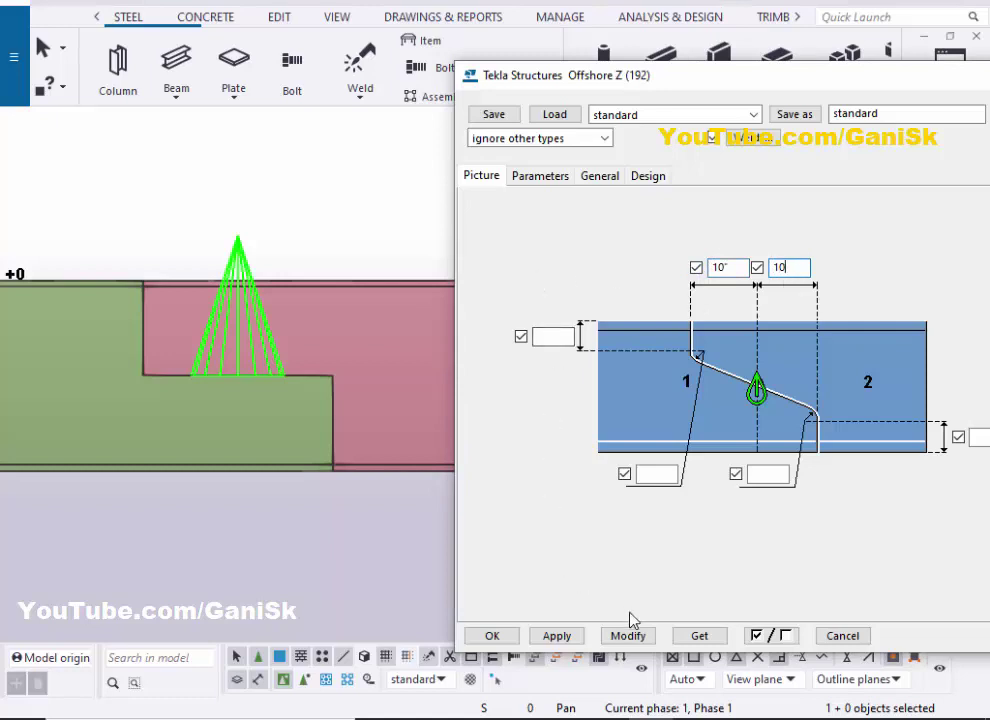
{"action": "left_click", "coordinate": [628, 636]}
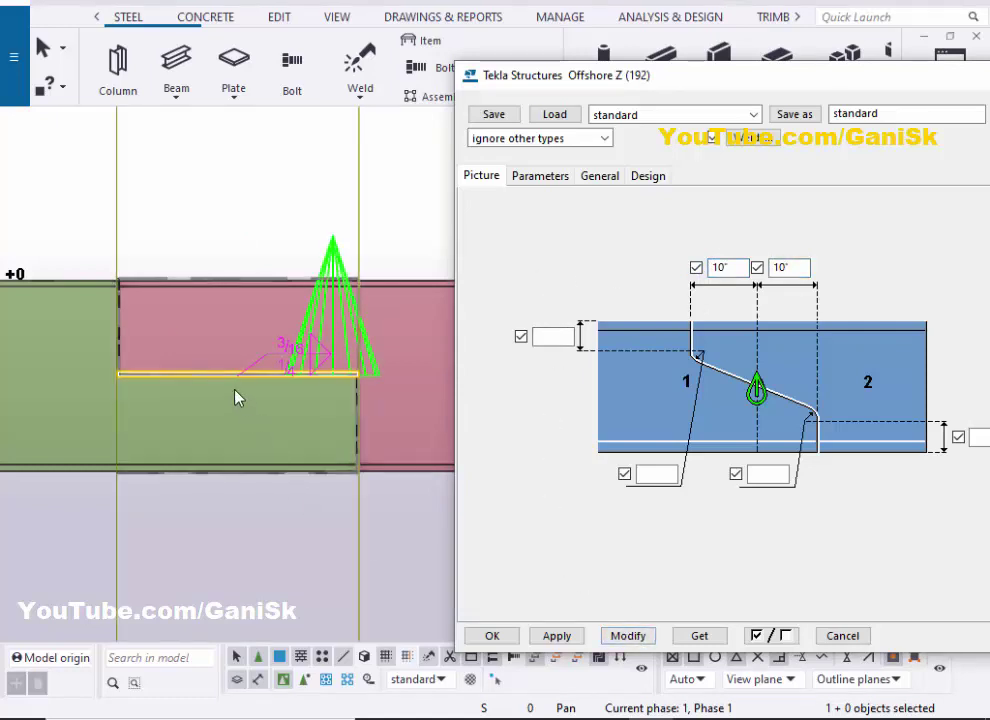
{"action": "scroll", "coordinate": [200, 375], "scroll_direction": "down", "scroll_amount": 2}
{"action": "scroll", "coordinate": [152, 380], "scroll_direction": "up", "scroll_amount": 2}
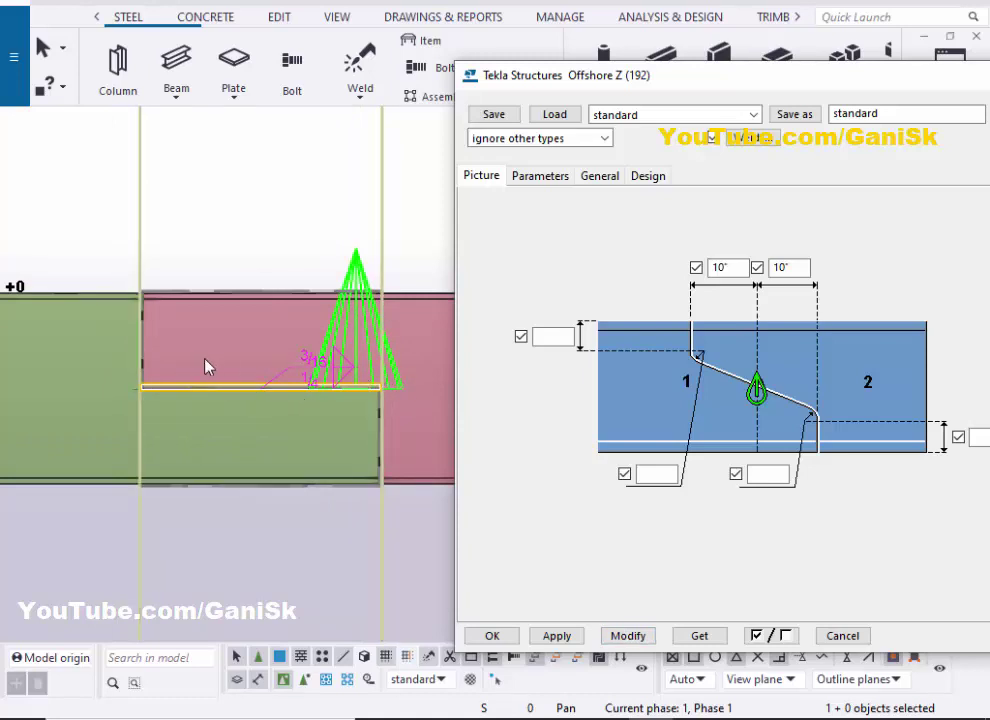
{"action": "scroll", "coordinate": [126, 316], "scroll_direction": "up", "scroll_amount": 1}
{"action": "scroll", "coordinate": [133, 276], "scroll_direction": "up", "scroll_amount": 1}
{"action": "scroll", "coordinate": [168, 283], "scroll_direction": "up", "scroll_amount": 2}
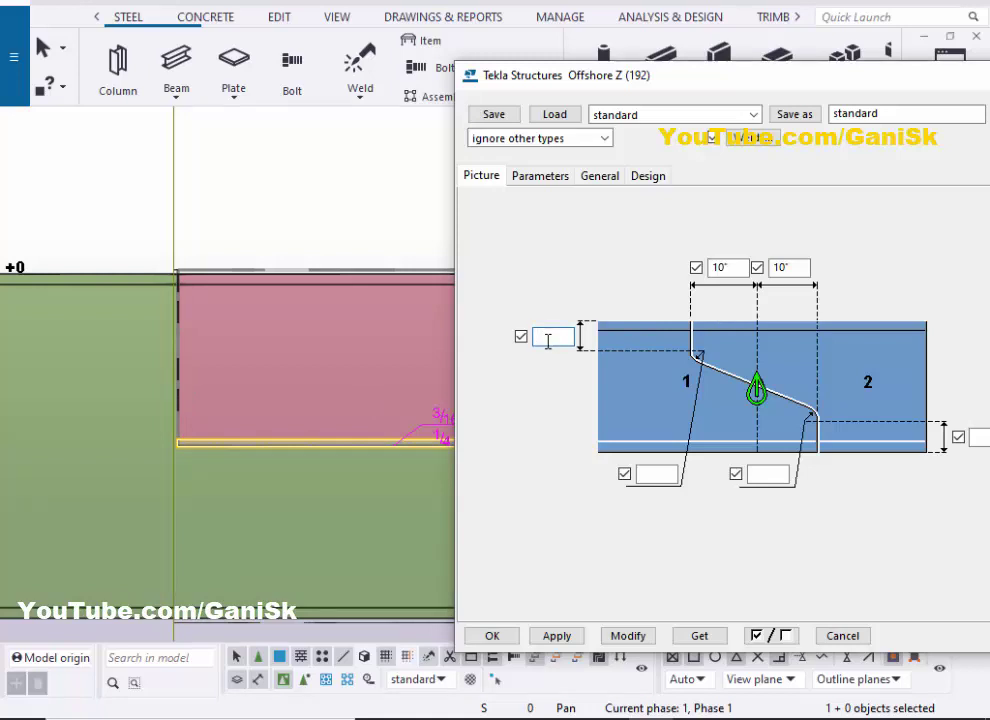
Enter 5" in a splice dimension field and modify the joint.
{"action": "type", "text": "5"}
{"action": "scroll", "coordinate": [195, 418], "scroll_direction": "down", "scroll_amount": 1}
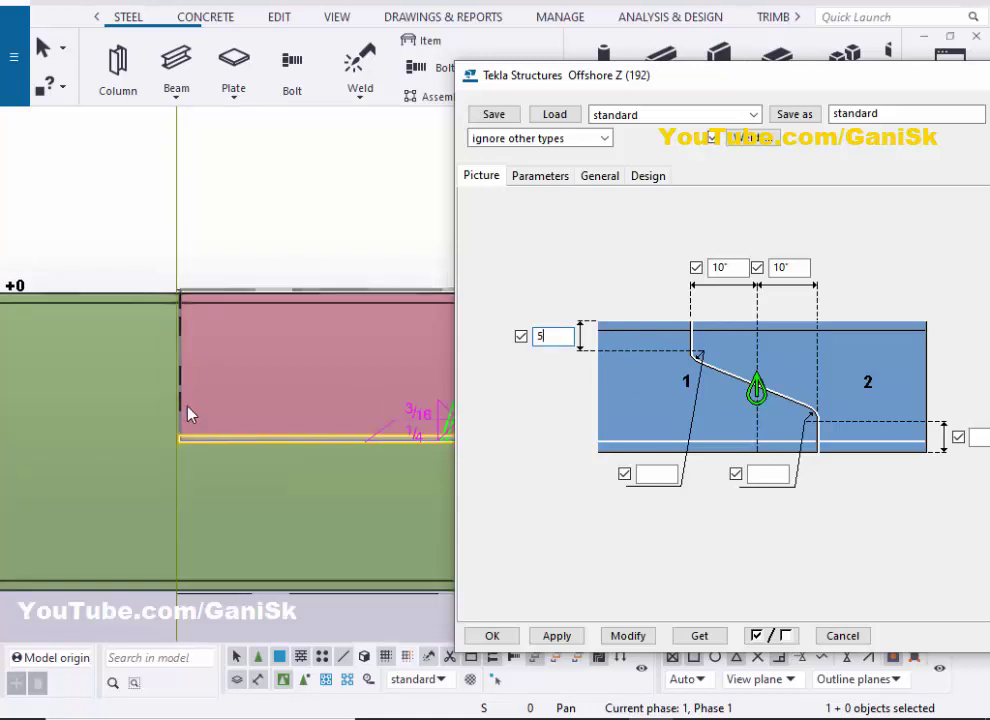
{"action": "scroll", "coordinate": [220, 415], "scroll_direction": "down", "scroll_amount": 2}
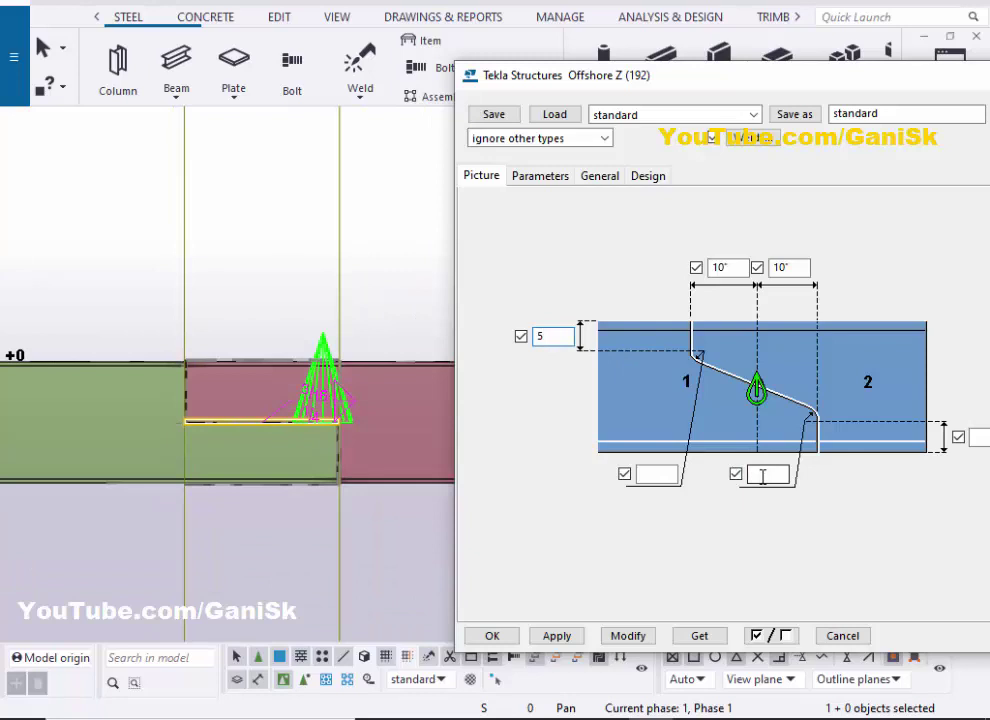
{"action": "type", "text": "5\""}
{"action": "left_click", "coordinate": [630, 636]}
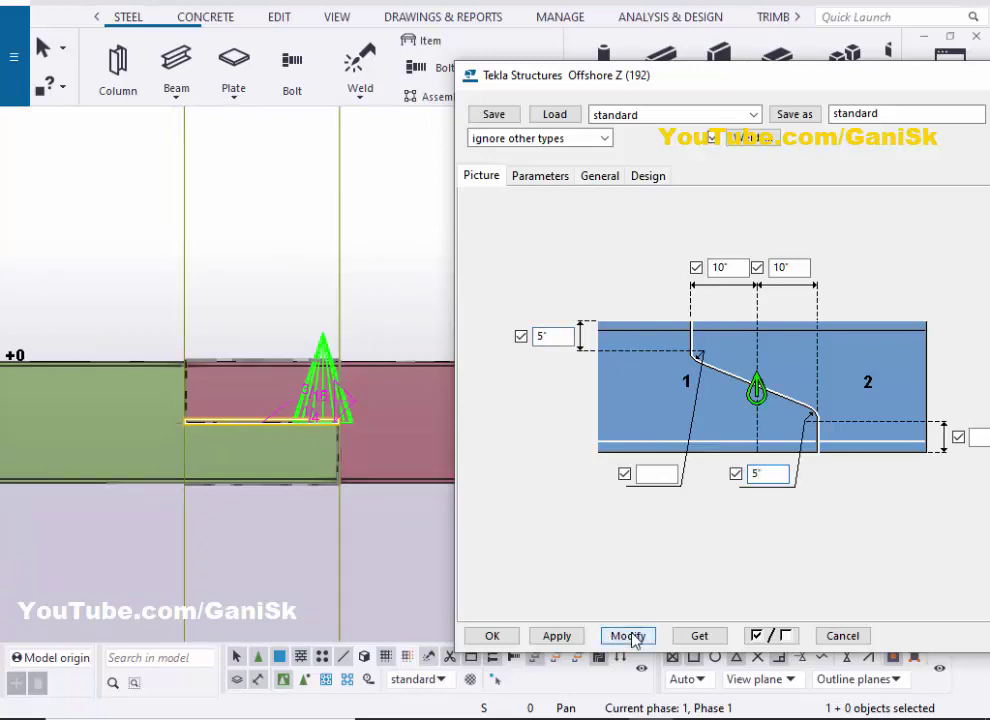
{"action": "scroll", "coordinate": [200, 412], "scroll_direction": "up", "scroll_amount": 2}
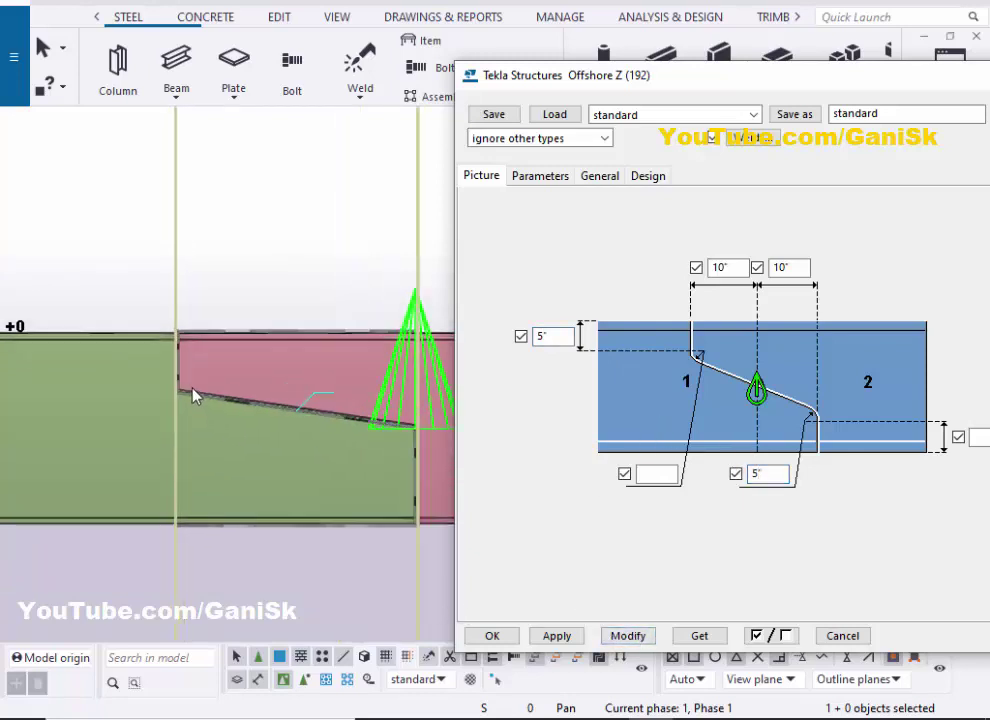
Replace the lower middle dimension with 5" and modify the splice.
{"action": "double_click", "coordinate": [766, 474]}
{"action": "key", "text": "BackSpace"}
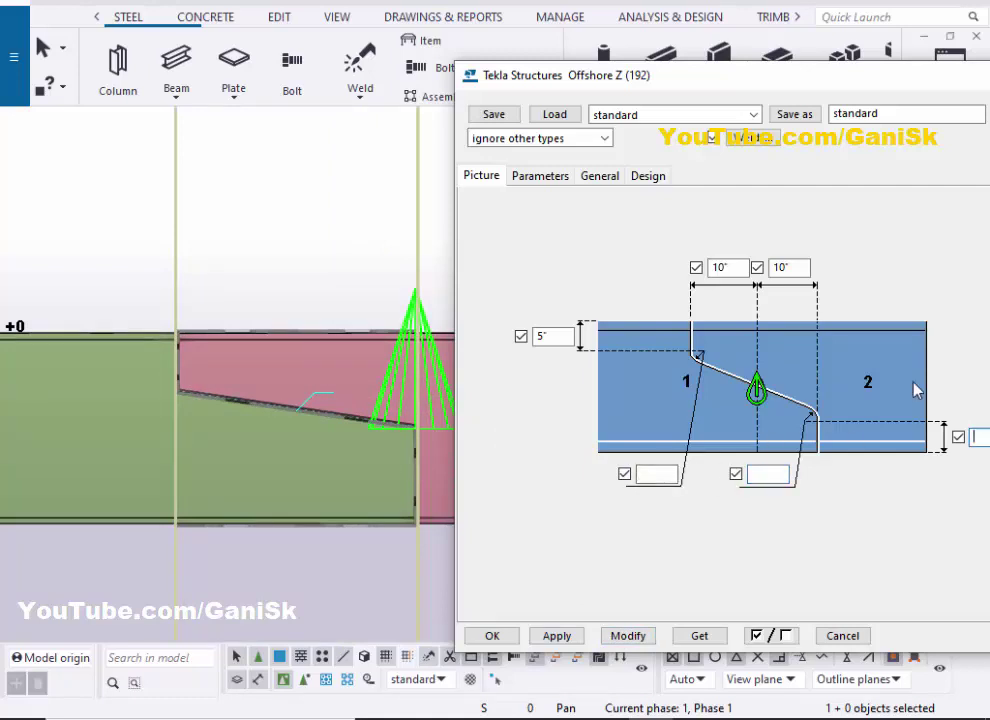
{"action": "left_click_drag", "start_coordinate": [758, 93], "coordinate": [732, 91]}
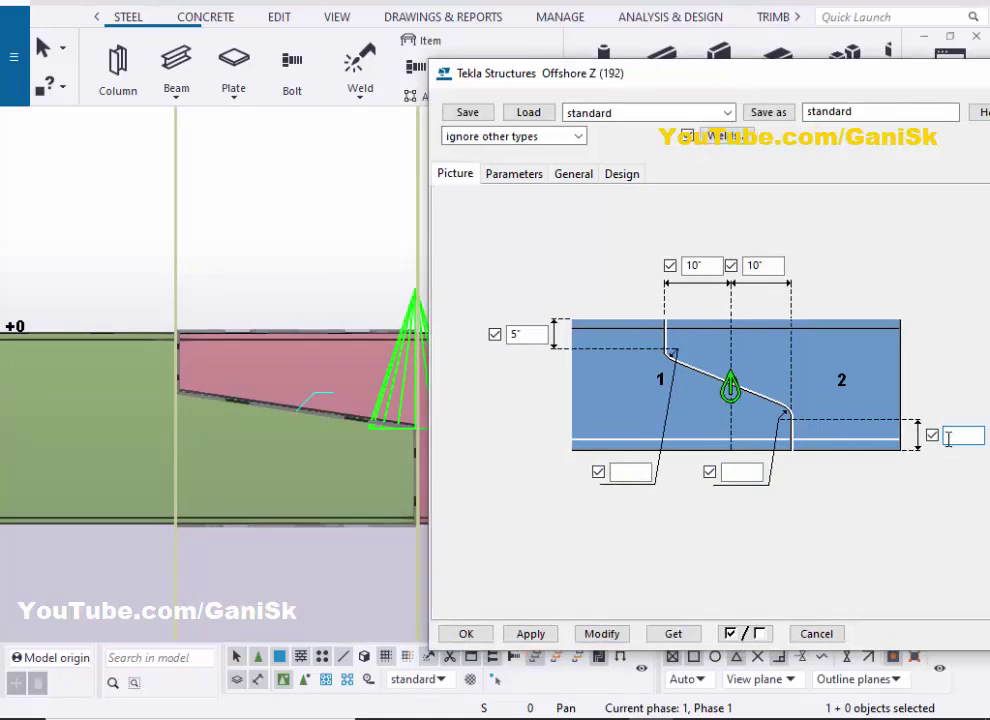
{"action": "type", "text": "5\""}
{"action": "left_click", "coordinate": [601, 634]}
{"action": "scroll", "coordinate": [323, 495], "scroll_direction": "down", "scroll_amount": 1}
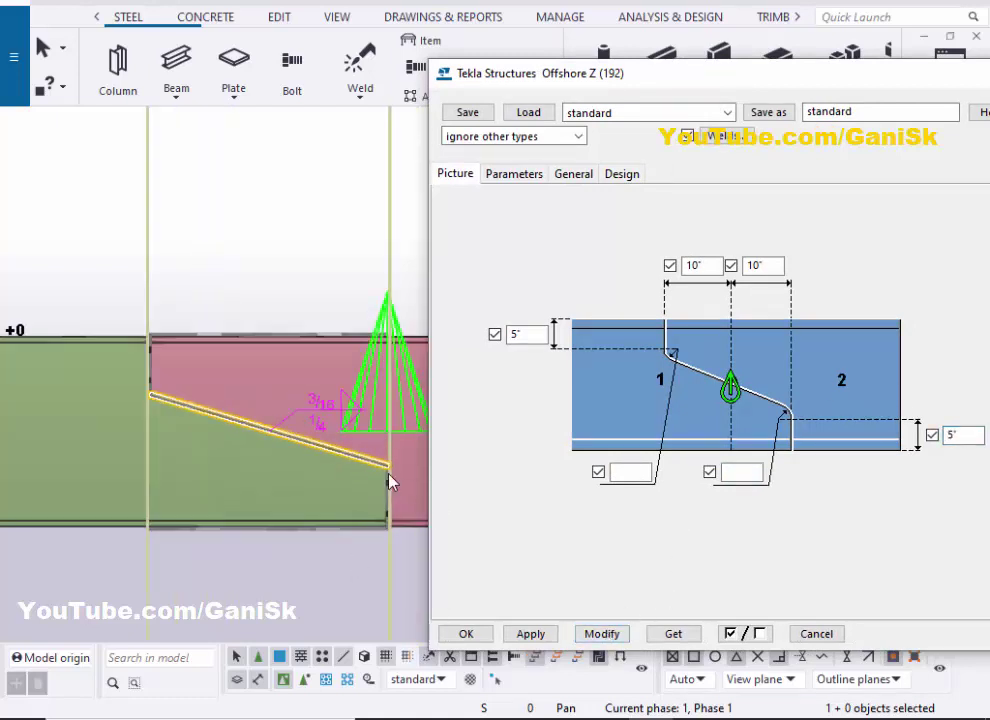
{"action": "scroll", "coordinate": [267, 442], "scroll_direction": "down", "scroll_amount": 1}
{"action": "scroll", "coordinate": [212, 444], "scroll_direction": "down", "scroll_amount": 1}
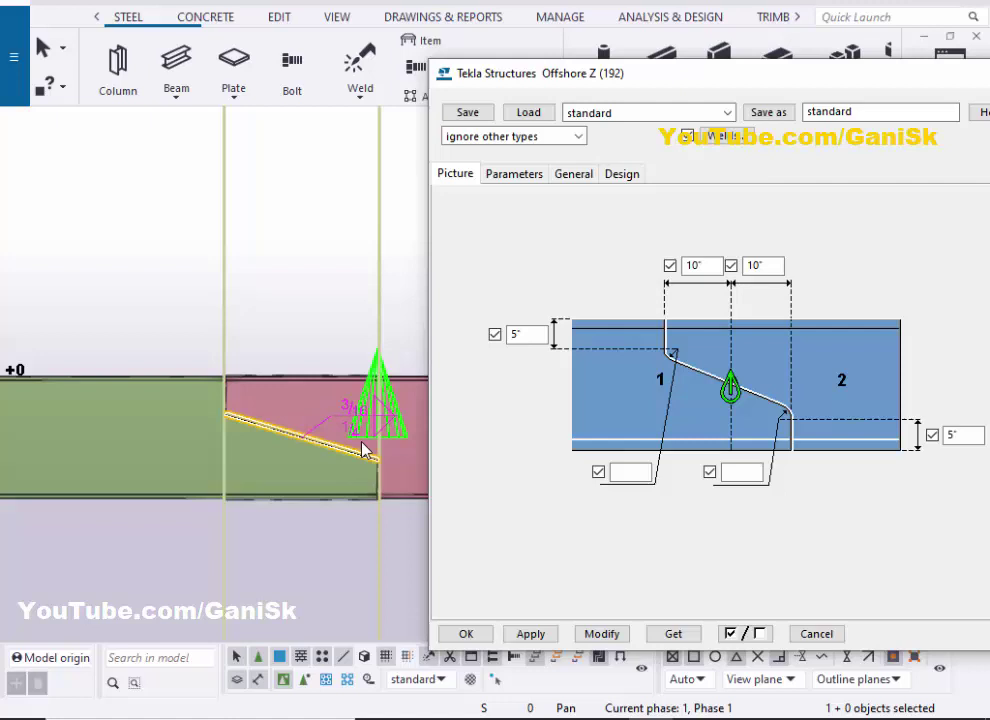
Set the left and right vertical offsets to 8" and modify the splice.
{"action": "double_click", "coordinate": [511, 339]}
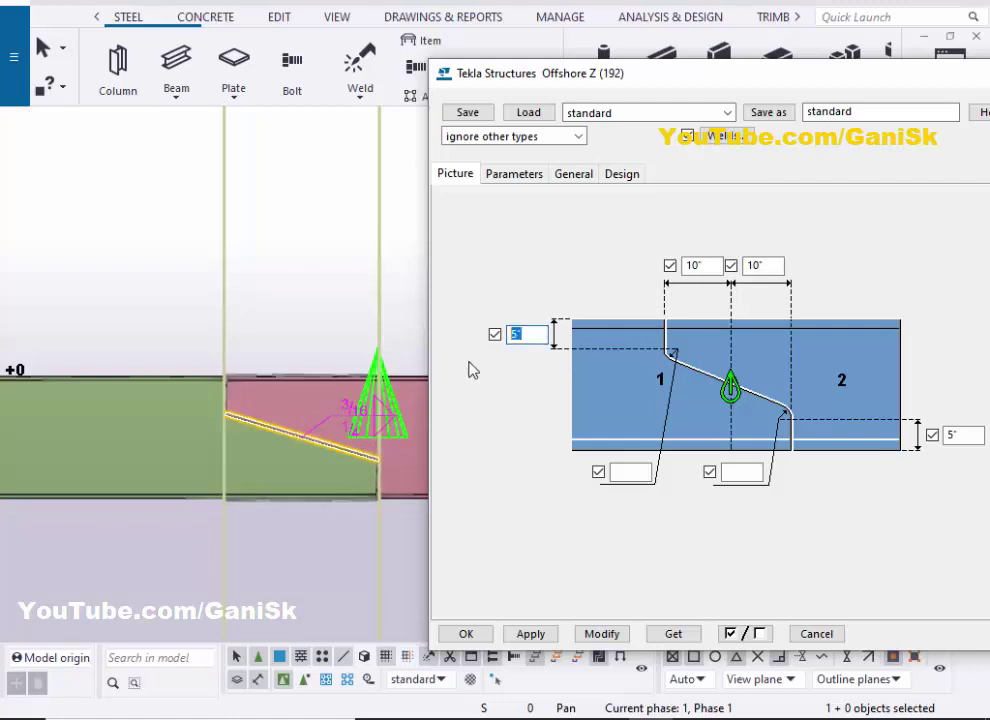
{"action": "type", "text": "8"}
{"action": "double_click", "coordinate": [962, 434]}
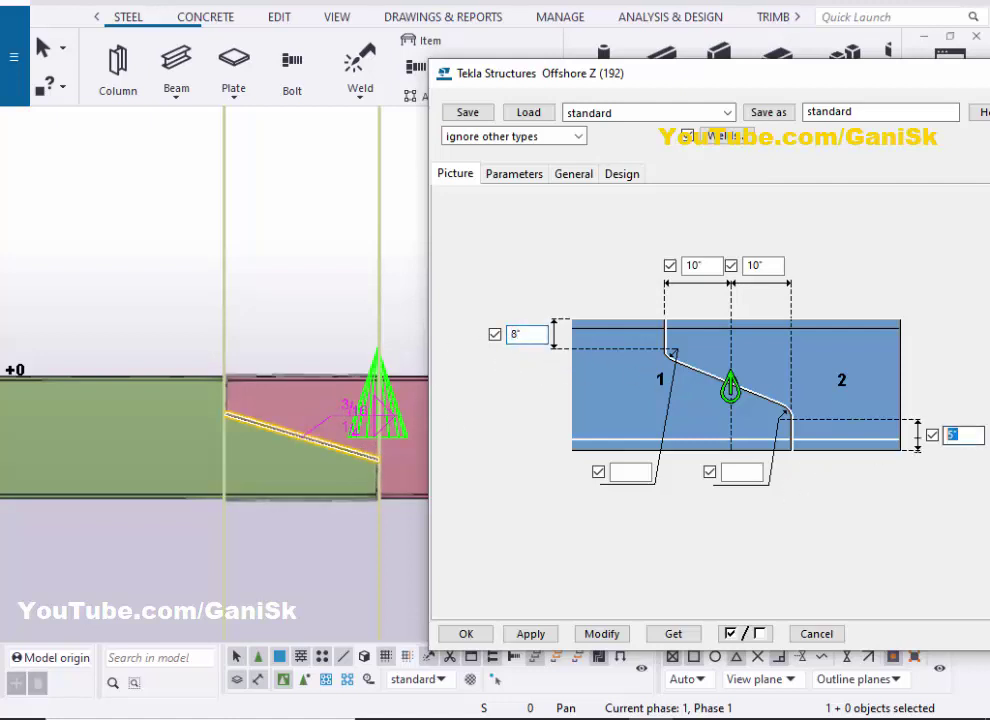
{"action": "type", "text": "8"}
{"action": "left_click", "coordinate": [602, 633]}
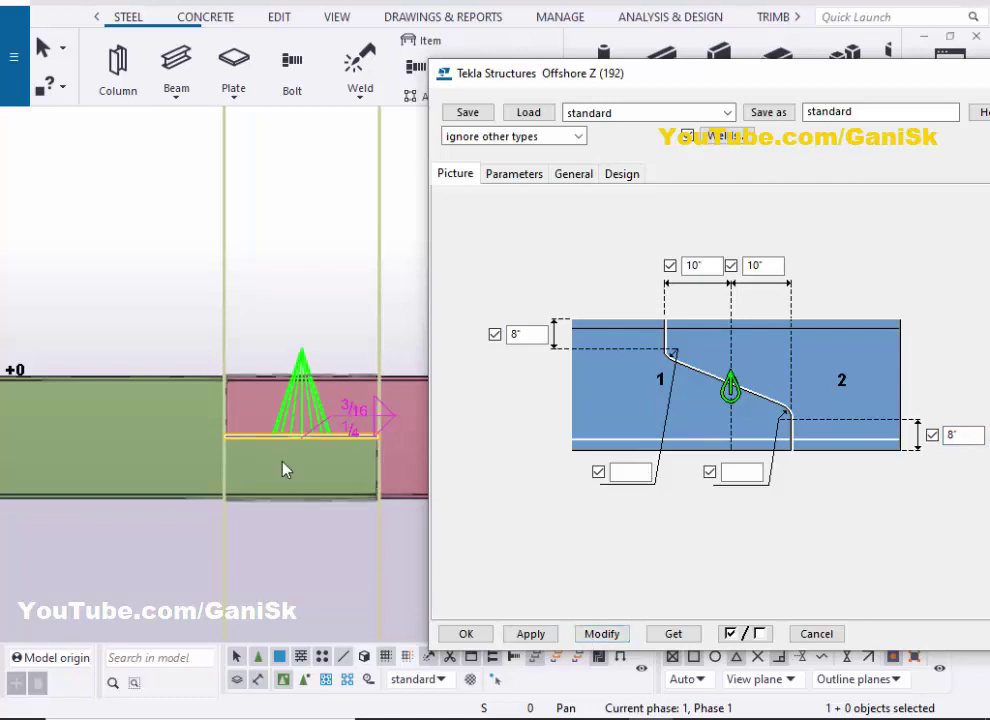
{"action": "scroll", "coordinate": [360, 435], "scroll_direction": "up", "scroll_amount": 1}
{"action": "scroll", "coordinate": [305, 433], "scroll_direction": "up", "scroll_amount": 1}
Change both left and right vertical offsets to 4" and modify, producing the sloped cut.
{"action": "double_click", "coordinate": [517, 334]}
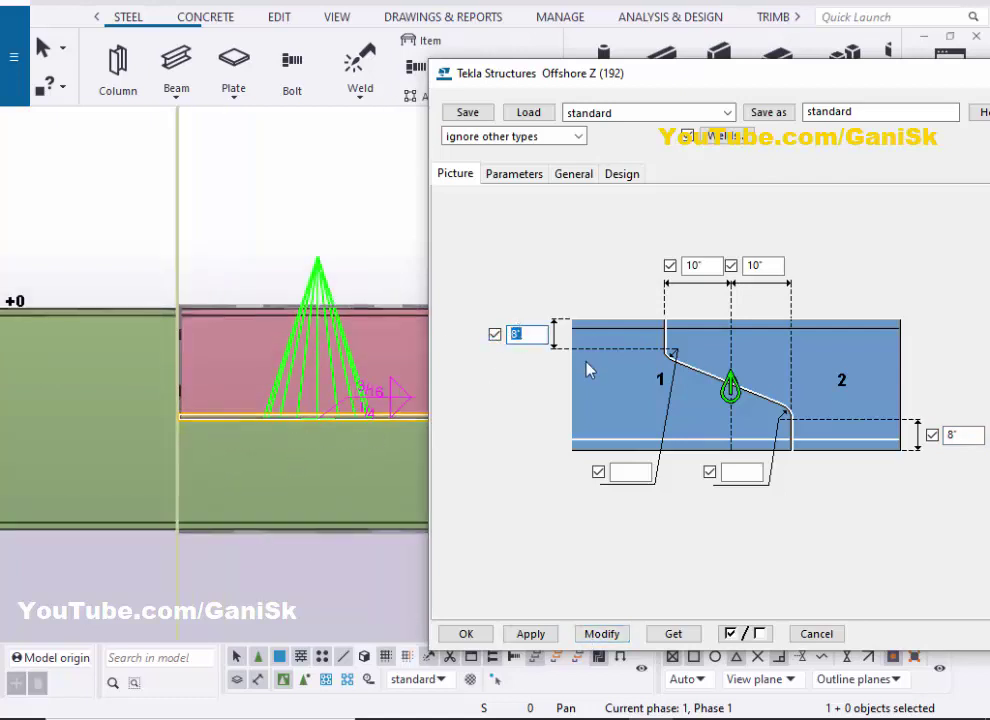
{"action": "type", "text": "4"}
{"action": "double_click", "coordinate": [960, 434]}
{"action": "type", "text": "4"}
{"action": "left_click", "coordinate": [600, 633]}
{"action": "scroll", "coordinate": [268, 445], "scroll_direction": "down", "scroll_amount": 1}
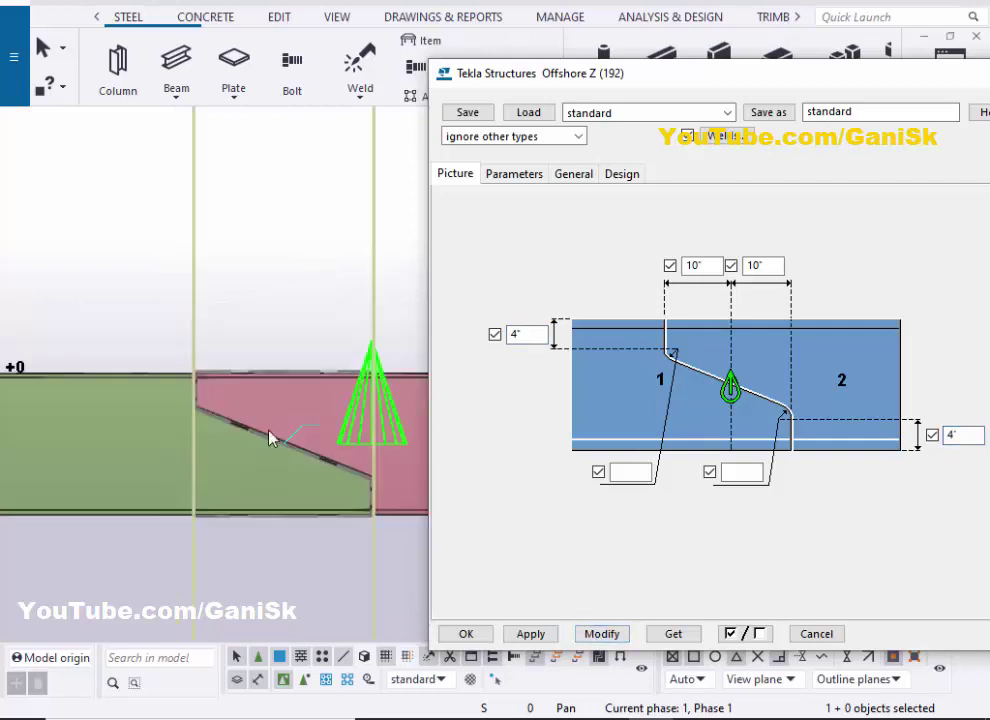
{"action": "scroll", "coordinate": [277, 447], "scroll_direction": "up", "scroll_amount": 1}
{"action": "scroll", "coordinate": [307, 466], "scroll_direction": "up", "scroll_amount": 1}
{"action": "scroll", "coordinate": [210, 431], "scroll_direction": "down", "scroll_amount": 2}
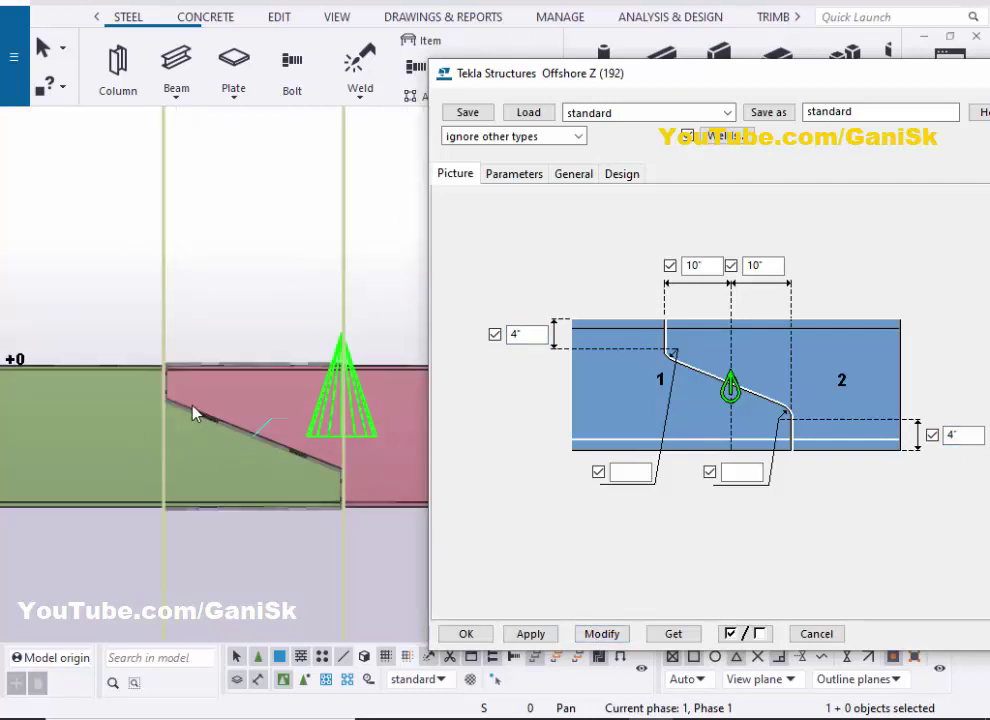
On the Parameters tab, set the first weld option to the variant without the rotation arrow.
{"action": "scroll", "coordinate": [194, 411], "scroll_direction": "down", "scroll_amount": 1}
{"action": "left_click", "coordinate": [516, 176]}
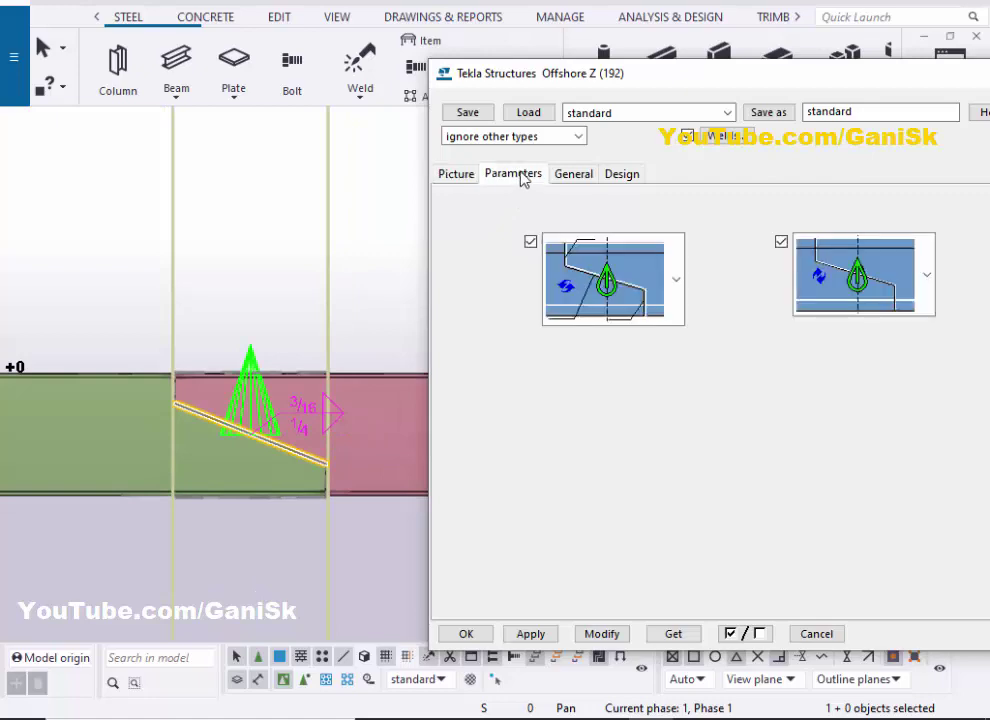
{"action": "scroll", "coordinate": [250, 450], "scroll_direction": "up", "scroll_amount": 2}
{"action": "scroll", "coordinate": [260, 420], "scroll_direction": "up", "scroll_amount": 2}
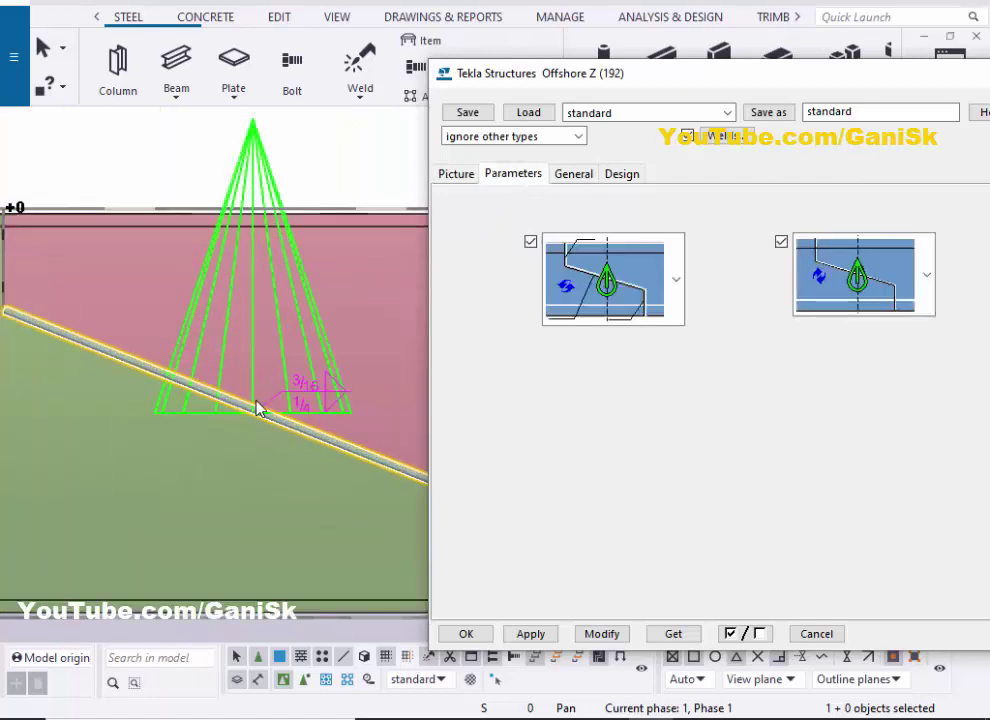
{"action": "scroll", "coordinate": [250, 408], "scroll_direction": "up", "scroll_amount": 1}
{"action": "scroll", "coordinate": [257, 400], "scroll_direction": "down", "scroll_amount": 1}
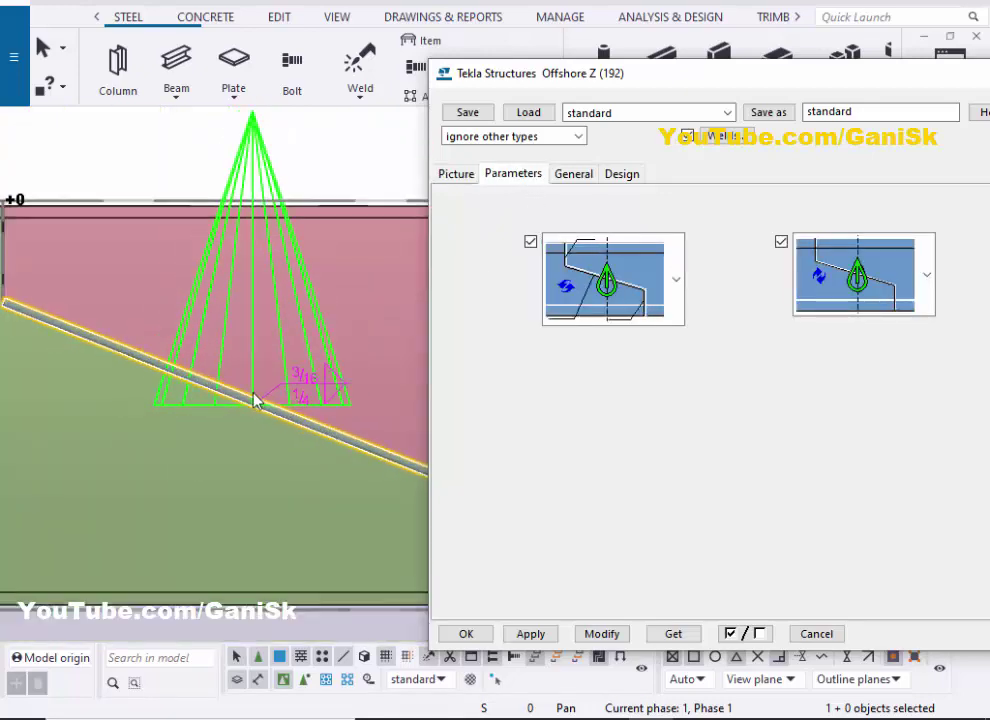
{"action": "scroll", "coordinate": [257, 400], "scroll_direction": "down", "scroll_amount": 1}
{"action": "scroll", "coordinate": [257, 400], "scroll_direction": "down", "scroll_amount": 1}
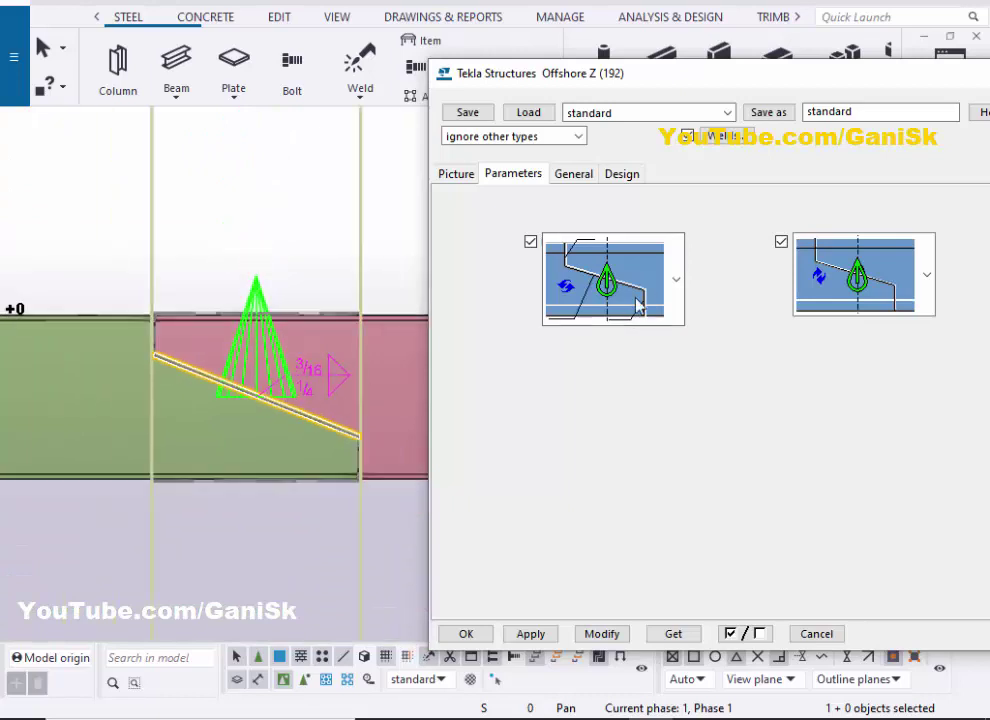
{"action": "left_click", "coordinate": [674, 305]}
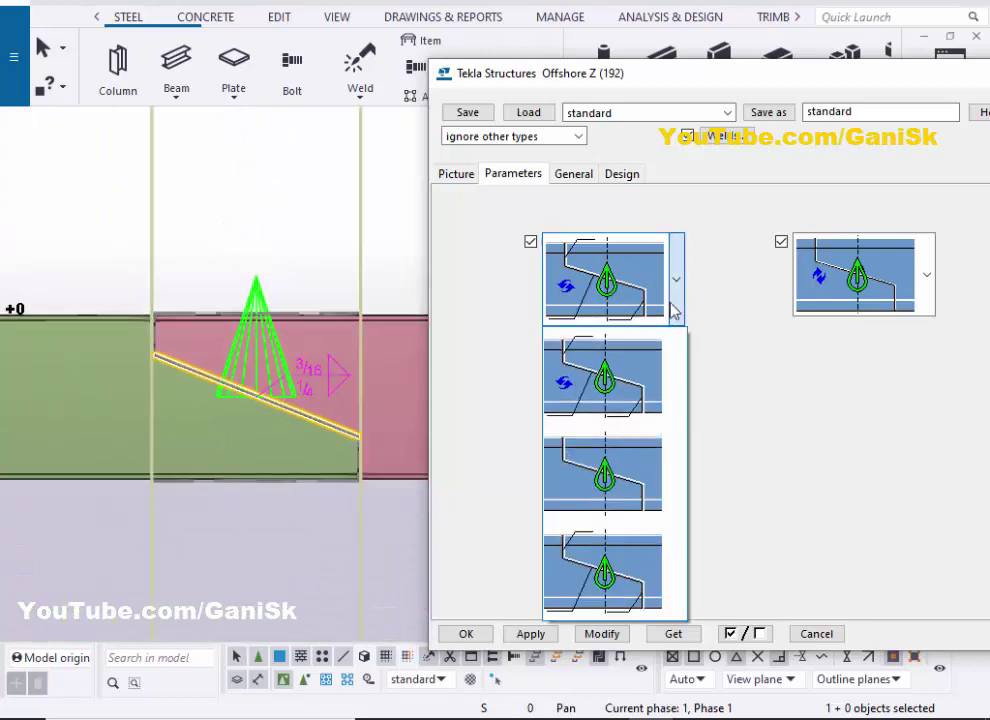
{"action": "left_click", "coordinate": [605, 475]}
{"action": "left_click", "coordinate": [603, 634]}
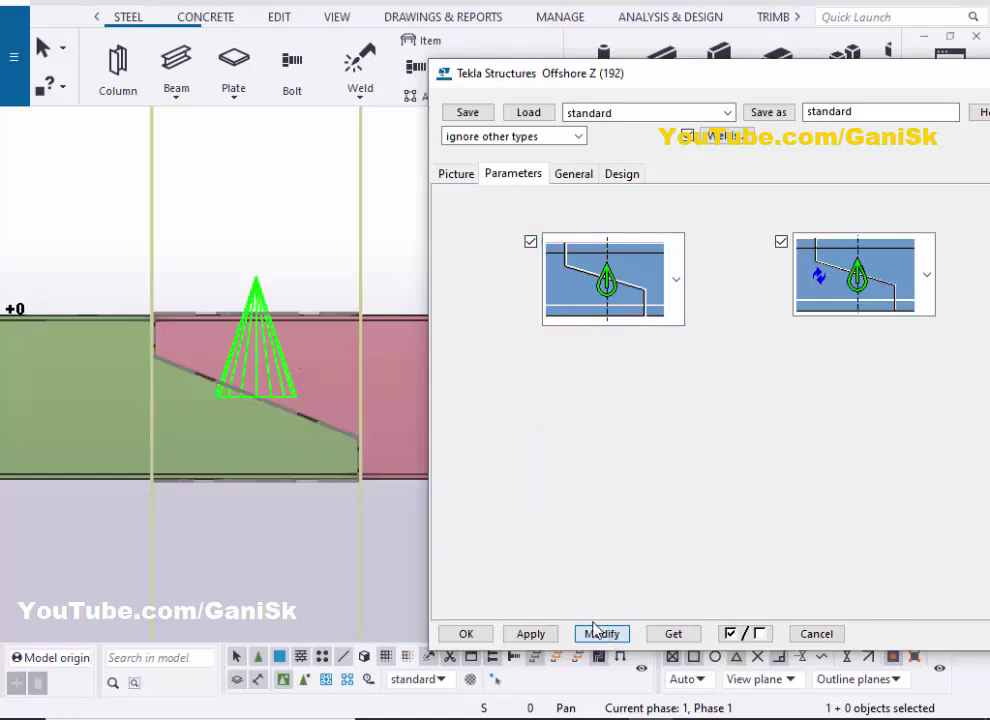
Switch the first weld option to the bottom variant and apply it to the splice.
{"action": "scroll", "coordinate": [272, 431], "scroll_direction": "up", "scroll_amount": 1}
{"action": "scroll", "coordinate": [298, 420], "scroll_direction": "up", "scroll_amount": 1}
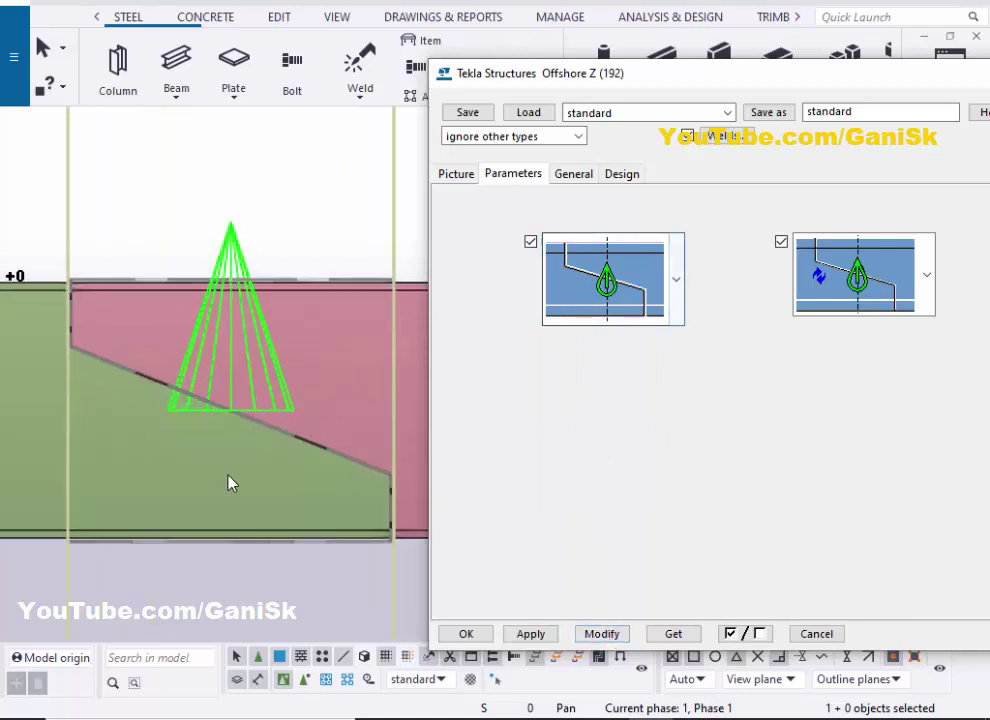
{"action": "left_click", "coordinate": [676, 280]}
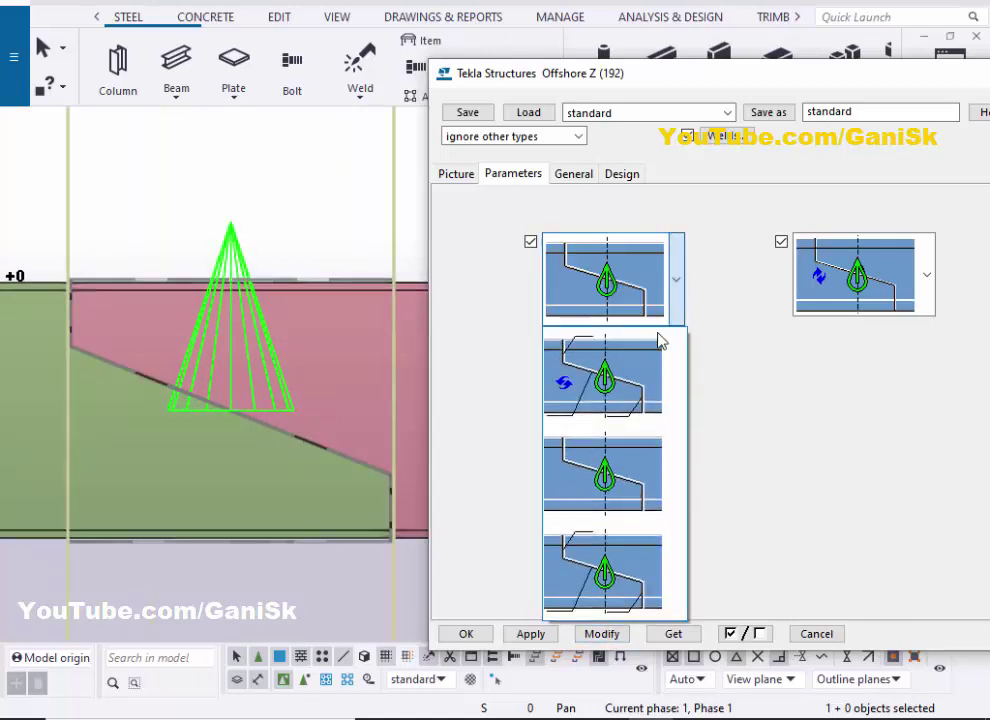
{"action": "left_click", "coordinate": [615, 568]}
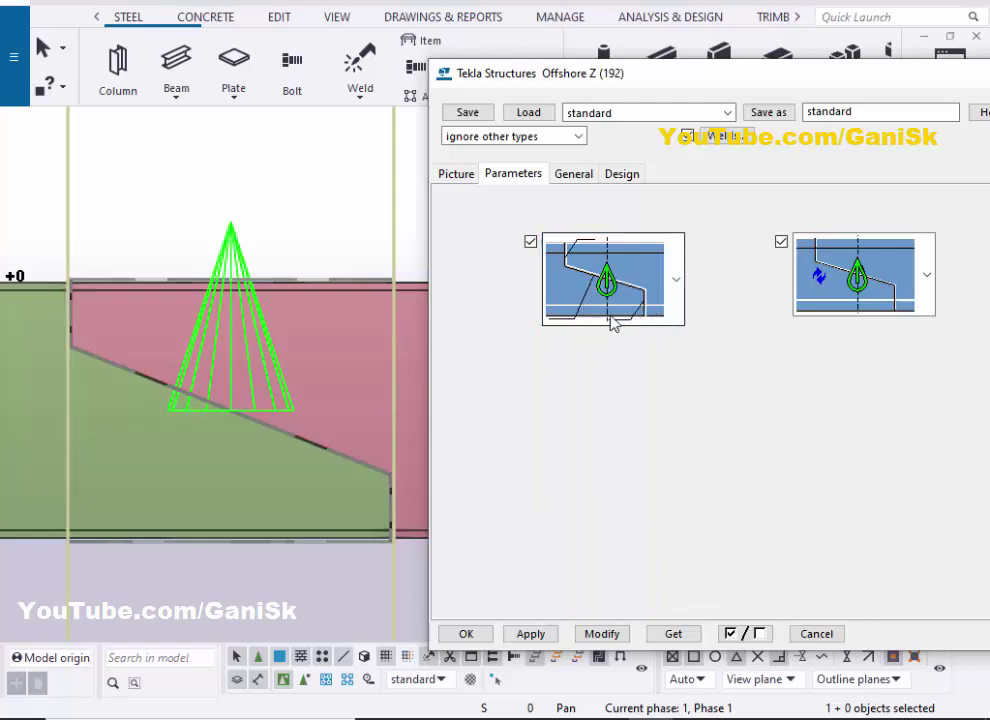
{"action": "left_click", "coordinate": [602, 634]}
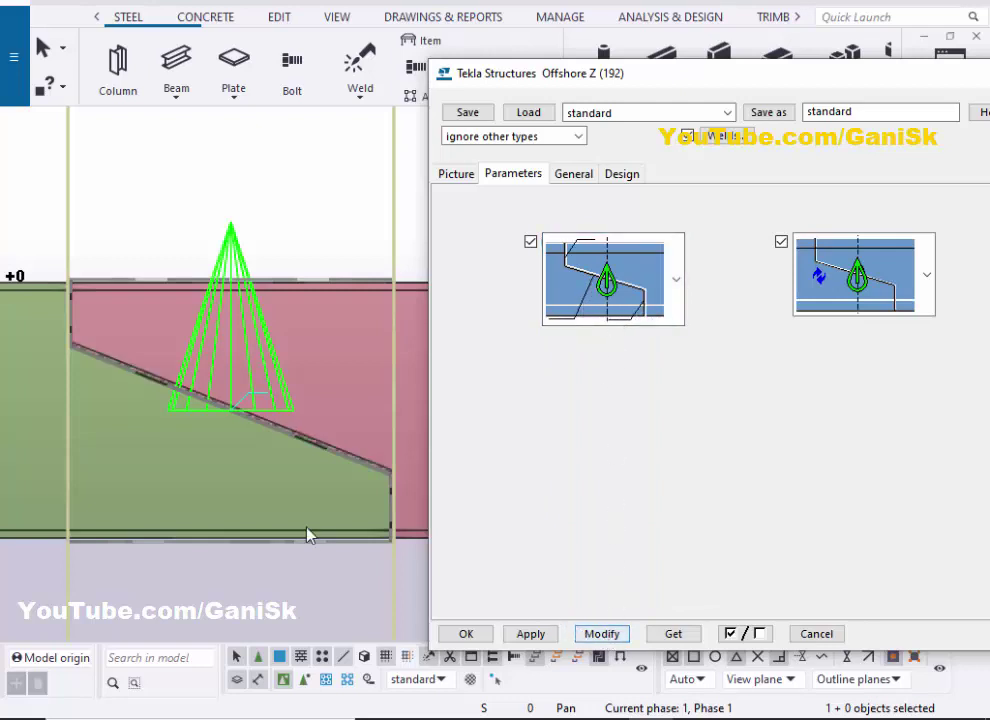
{"action": "scroll", "coordinate": [306, 449], "scroll_direction": "up", "scroll_amount": 3}
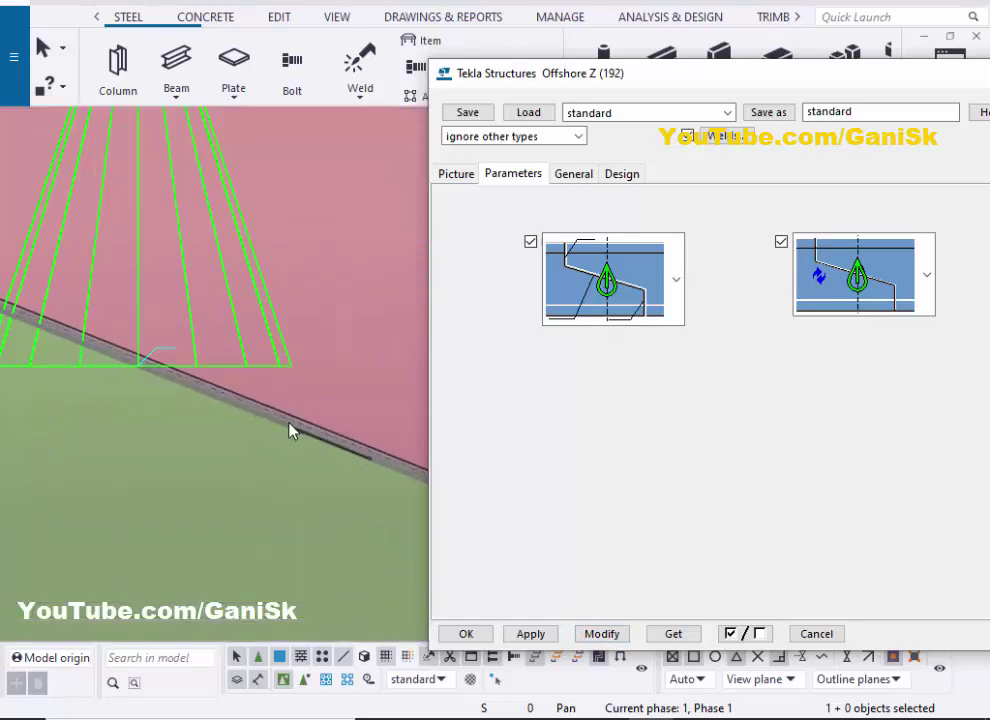
{"action": "scroll", "coordinate": [289, 430], "scroll_direction": "down", "scroll_amount": 2}
{"action": "left_click", "coordinate": [590, 640]}
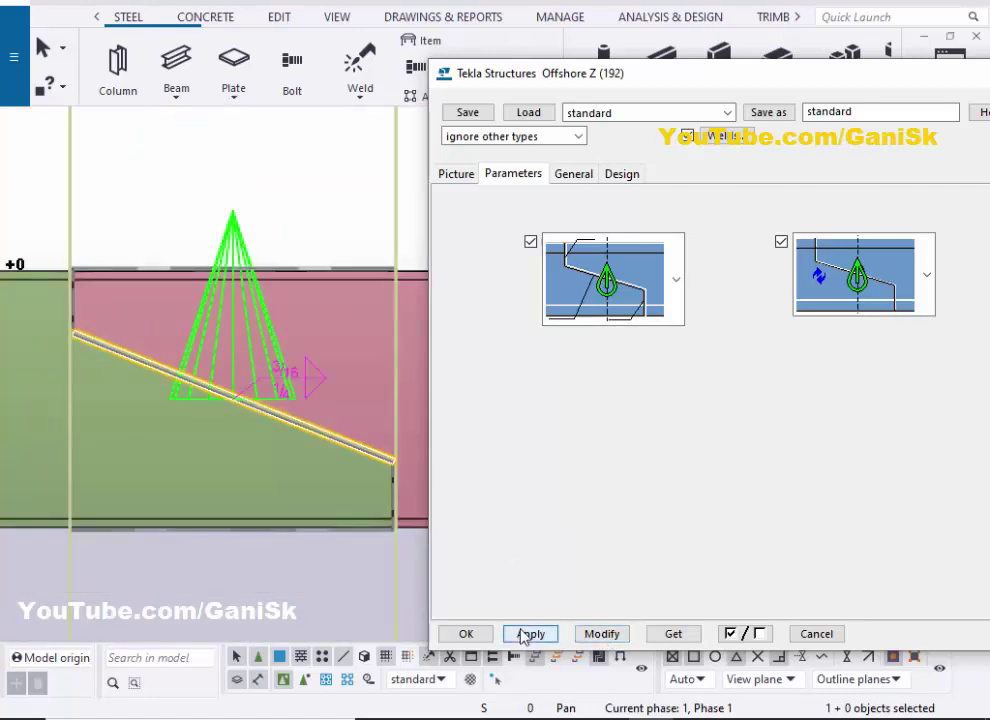
Accept the splice settings with OK and redraw the model view.
{"action": "left_click", "coordinate": [466, 634]}
{"action": "scroll", "coordinate": [503, 237], "scroll_direction": "down", "scroll_amount": 2}
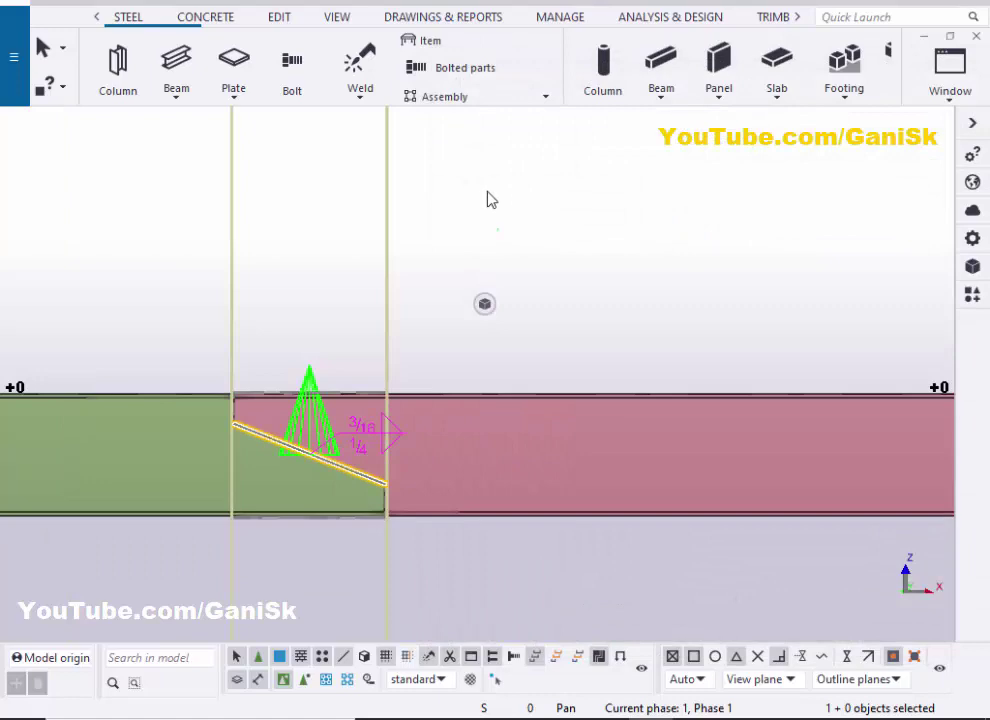
{"action": "right_click", "coordinate": [487, 200]}
{"action": "left_click", "coordinate": [552, 304]}
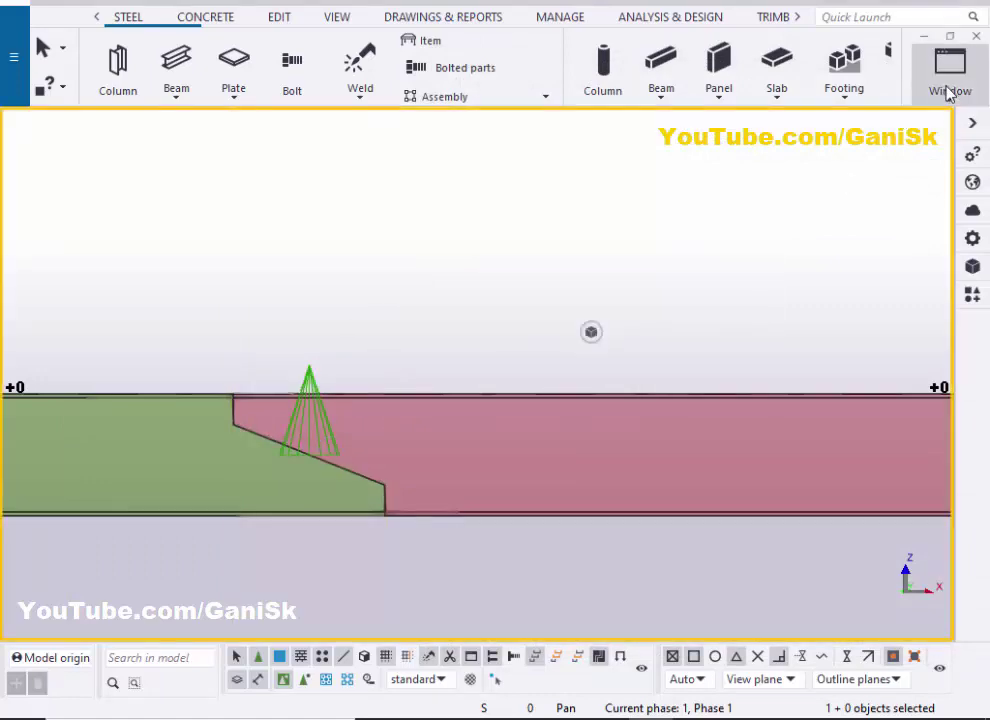
Switch to View 1 - 3d and redraw it.
{"action": "left_click", "coordinate": [950, 93]}
{"action": "left_click", "coordinate": [882, 234]}
{"action": "scroll", "coordinate": [507, 314], "scroll_direction": "up", "scroll_amount": 2}
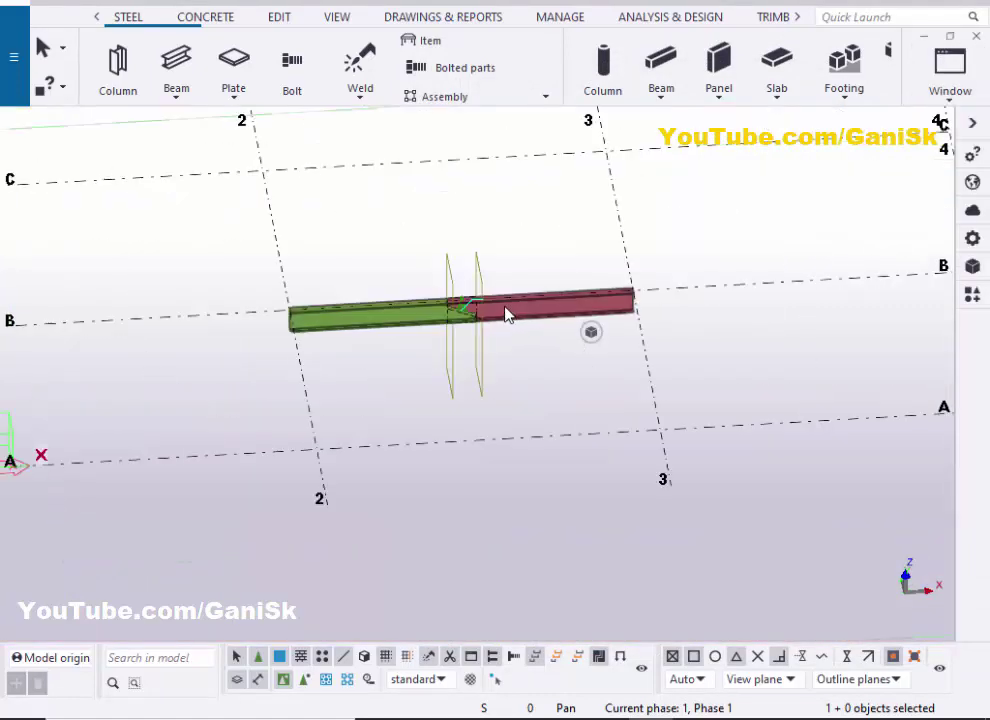
{"action": "scroll", "coordinate": [507, 314], "scroll_direction": "up", "scroll_amount": 3}
{"action": "right_click", "coordinate": [502, 174]}
{"action": "left_click", "coordinate": [561, 283]}
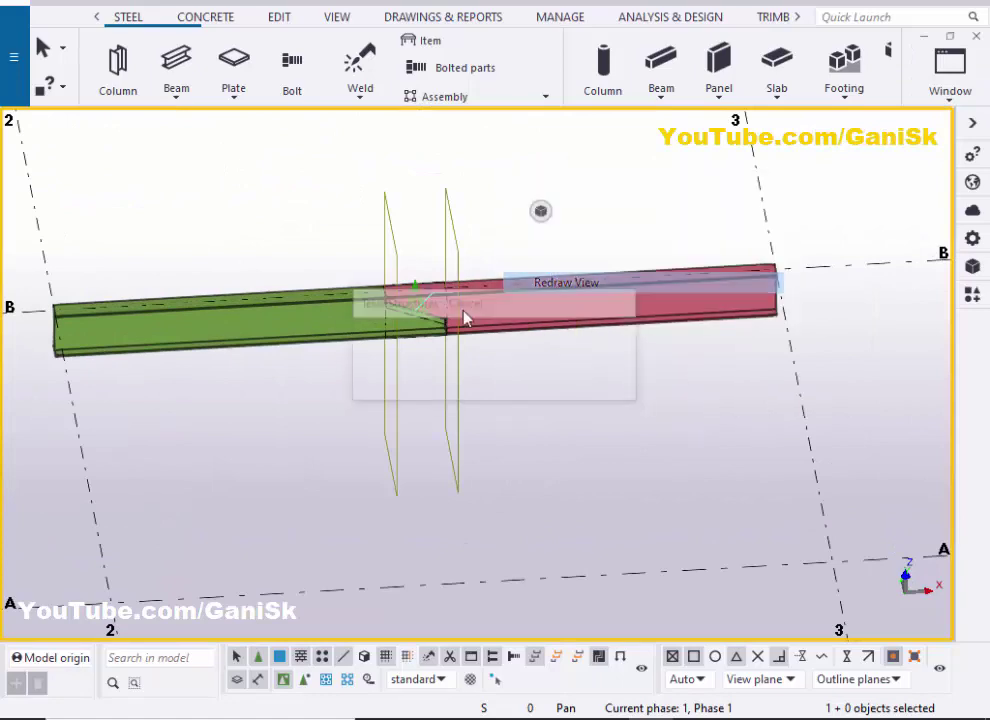
{"action": "scroll", "coordinate": [395, 330], "scroll_direction": "up", "scroll_amount": 3}
{"action": "scroll", "coordinate": [402, 320], "scroll_direction": "up", "scroll_amount": 1}
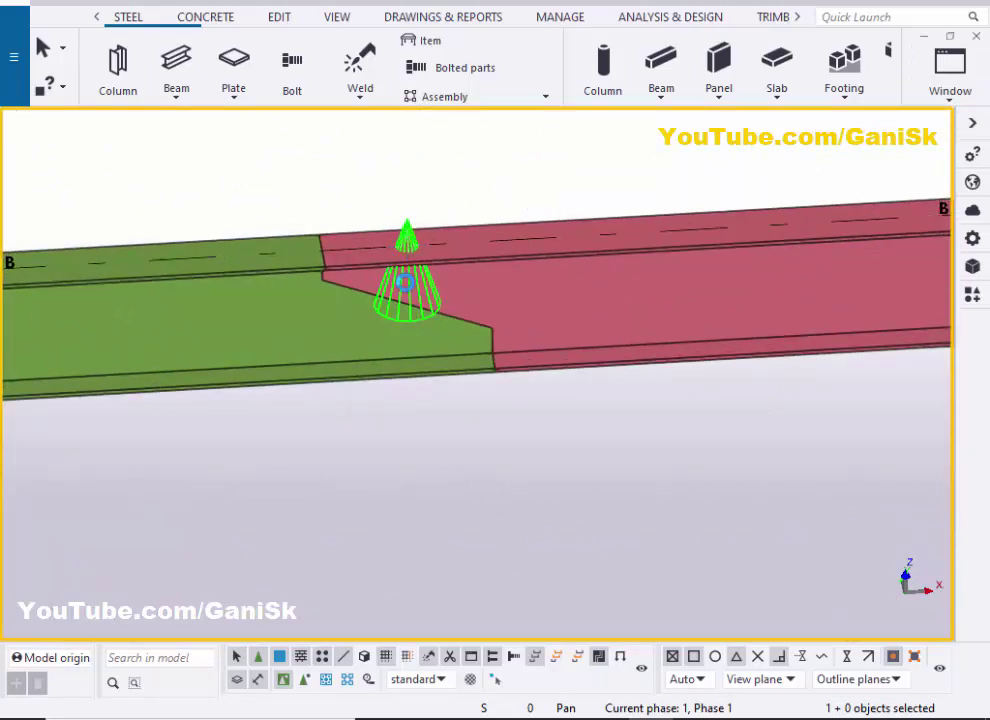
Orbit and zoom the 3D view to inspect the sloped splice face-on.
{"action": "mouse_move", "coordinate": [408, 305]}
{"action": "middle_mouse_down", "text": "ctrl"}
{"action": "mouse_move", "coordinate": [444, 307]}
{"action": "mouse_move", "coordinate": [420, 207]}
{"action": "mouse_move", "coordinate": [442, 294]}
{"action": "mouse_move", "coordinate": [561, 323]}
{"action": "mouse_move", "coordinate": [493, 356]}
{"action": "mouse_move", "coordinate": [417, 349]}
{"action": "middle_mouse_up", "text": "ctrl"}
{"action": "scroll", "coordinate": [417, 349], "scroll_direction": "down", "scroll_amount": 3}
{"action": "mouse_move", "coordinate": [510, 342]}
{"action": "middle_mouse_down", "text": "ctrl"}
{"action": "mouse_move", "coordinate": [385, 349]}
{"action": "mouse_move", "coordinate": [400, 365]}
{"action": "mouse_move", "coordinate": [241, 365]}
{"action": "mouse_move", "coordinate": [537, 360]}
{"action": "mouse_move", "coordinate": [393, 354]}
{"action": "mouse_move", "coordinate": [464, 270]}
{"action": "mouse_move", "coordinate": [418, 363]}
{"action": "middle_mouse_up", "text": "ctrl"}
{"action": "scroll", "coordinate": [442, 347], "scroll_direction": "up", "scroll_amount": 1}
{"action": "scroll", "coordinate": [446, 347], "scroll_direction": "up", "scroll_amount": 2}
{"action": "scroll", "coordinate": [447, 348], "scroll_direction": "up", "scroll_amount": 2}
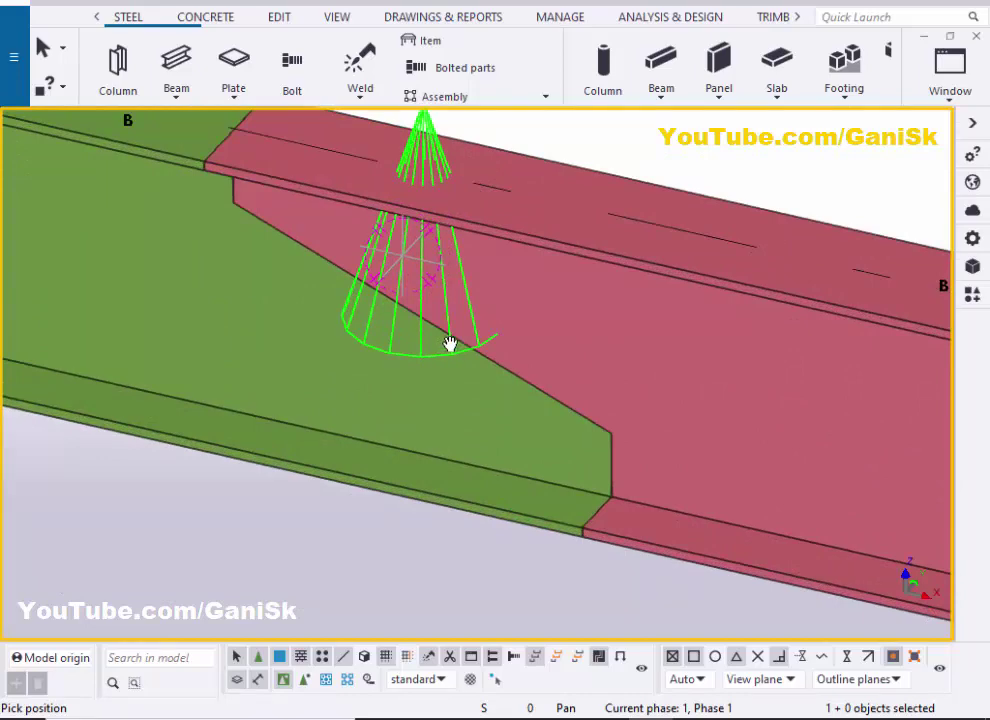
{"action": "mouse_move", "coordinate": [450, 344]}
{"action": "middle_mouse_down", "text": "ctrl"}
{"action": "mouse_move", "coordinate": [444, 336]}
{"action": "mouse_move", "coordinate": [508, 256]}
{"action": "mouse_move", "coordinate": [469, 322]}
{"action": "mouse_move", "coordinate": [354, 376]}
{"action": "mouse_move", "coordinate": [345, 371]}
{"action": "middle_mouse_up", "text": "ctrl"}
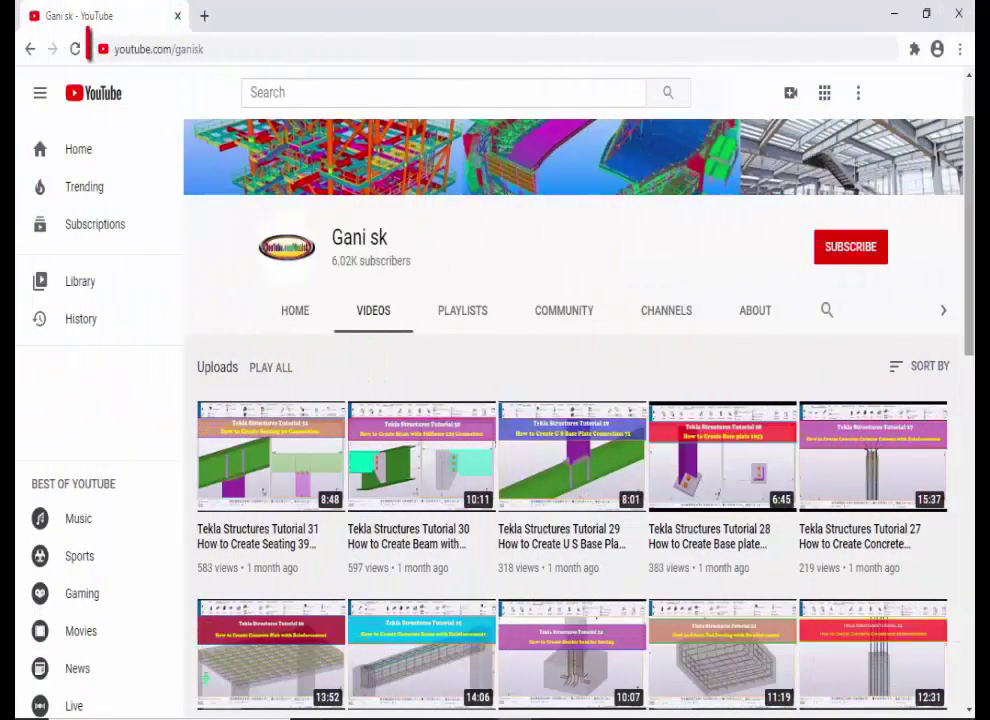